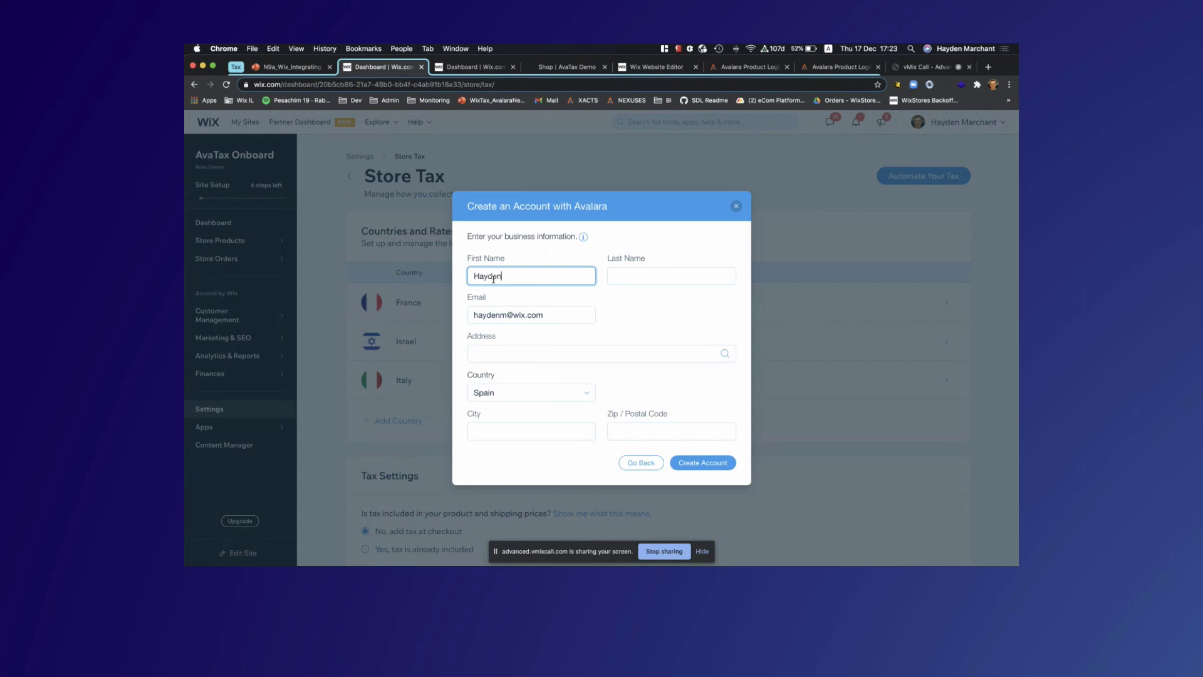
# Enter the surname, extend the email address and type the business street address in the Avalara form
pyautogui.click(617, 278)
pyautogui.write('Mar')
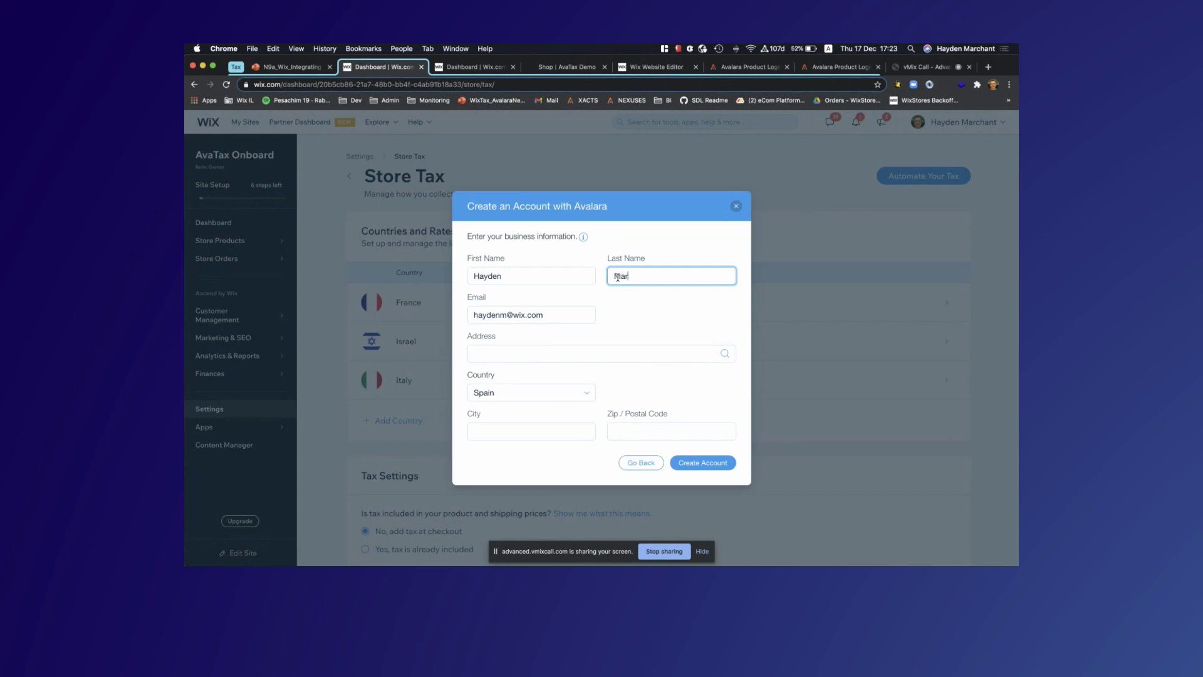
pyautogui.write('chant')
pyautogui.click(508, 313)
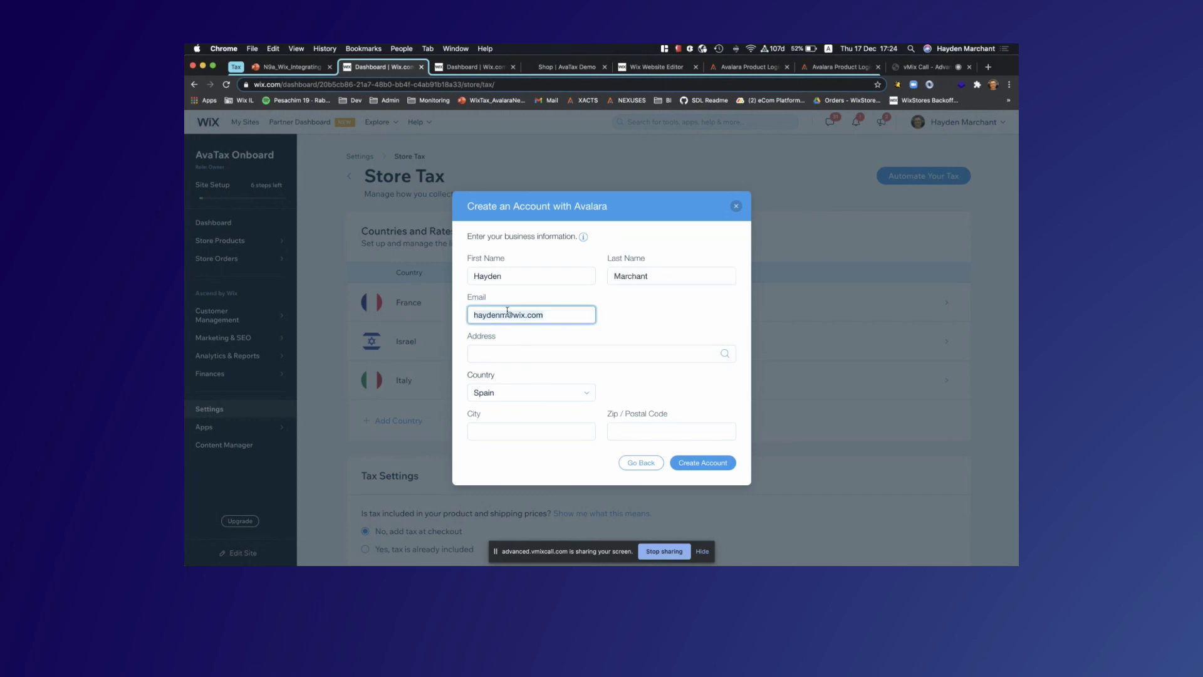
pyautogui.click(506, 317)
pyautogui.write('+avataxdemo1')
pyautogui.click(500, 355)
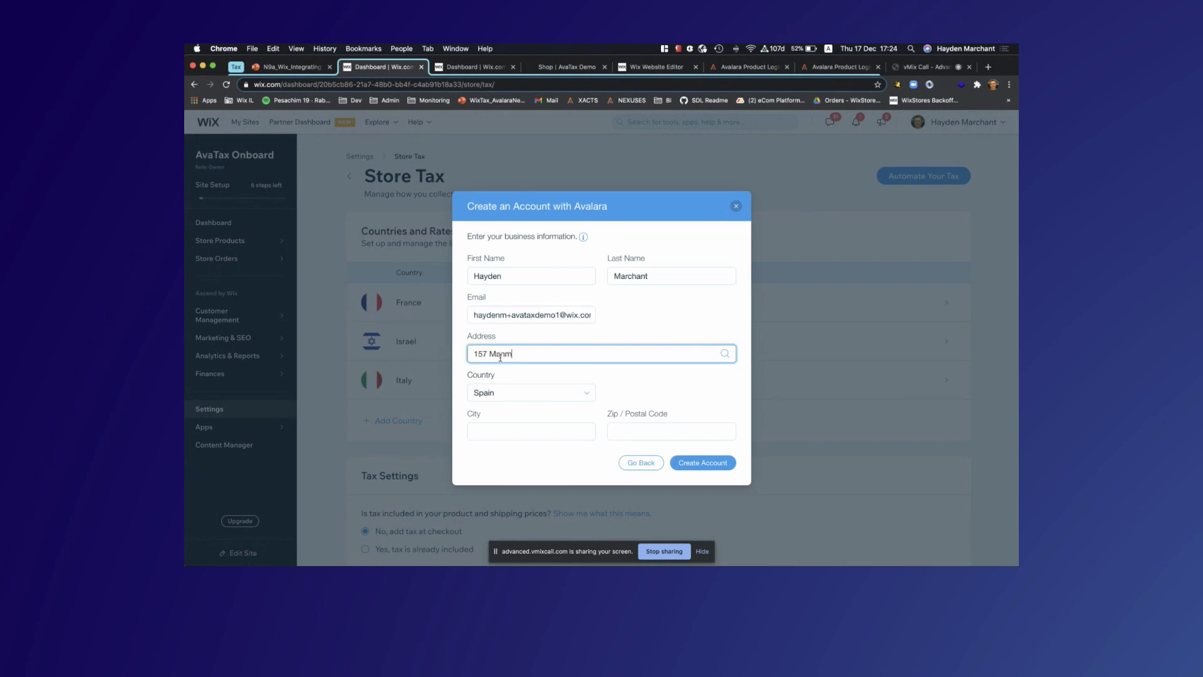
# Set the country to United Kingdom, add the city and postcode, and create the account
pyautogui.click(503, 393)
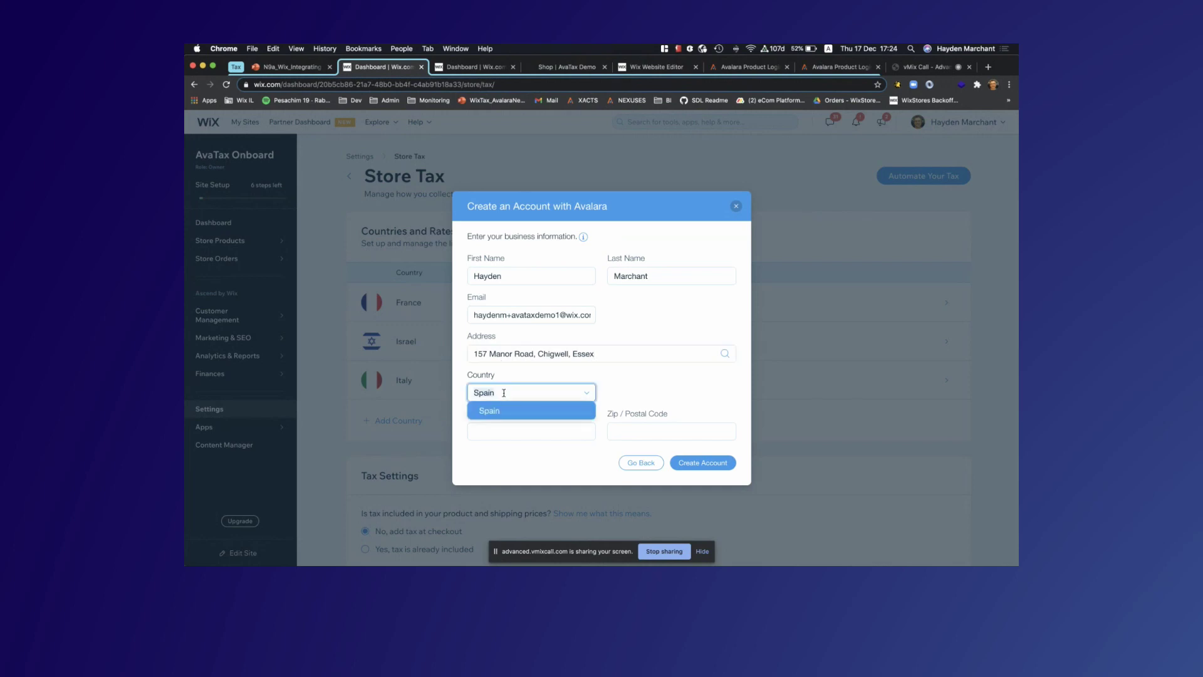
pyautogui.write('United')
pyautogui.click(517, 423)
pyautogui.click(496, 434)
pyautogui.write('London')
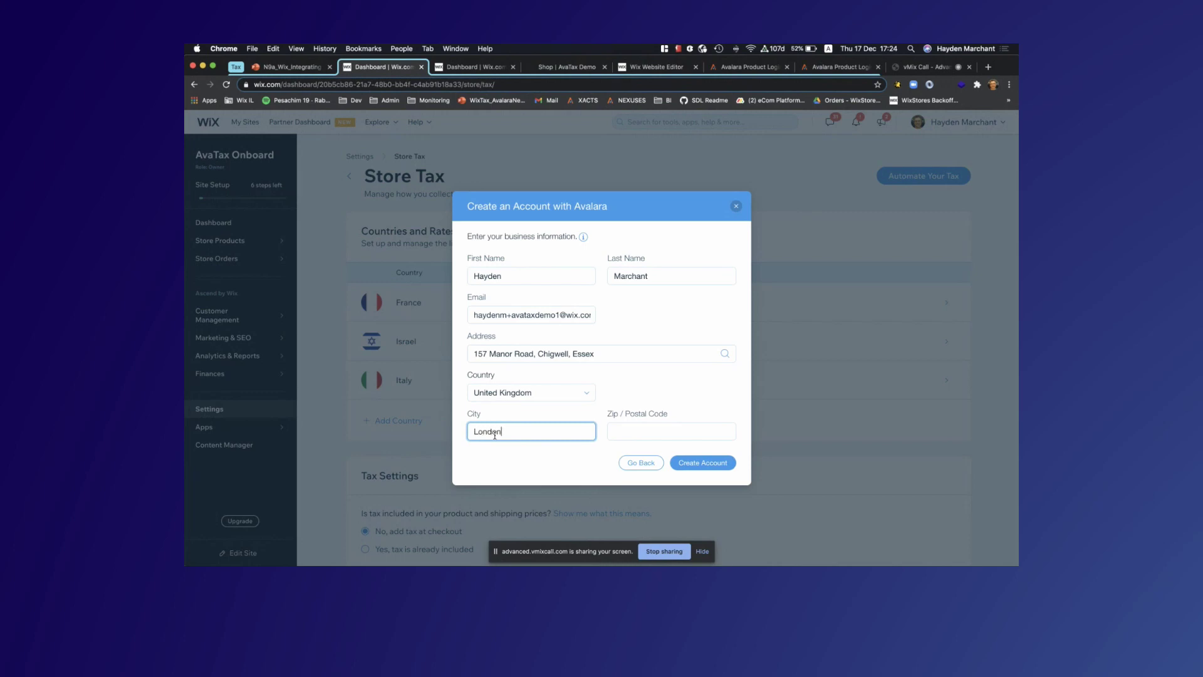
pyautogui.click(640, 430)
pyautogui.write('GF3 5GF')
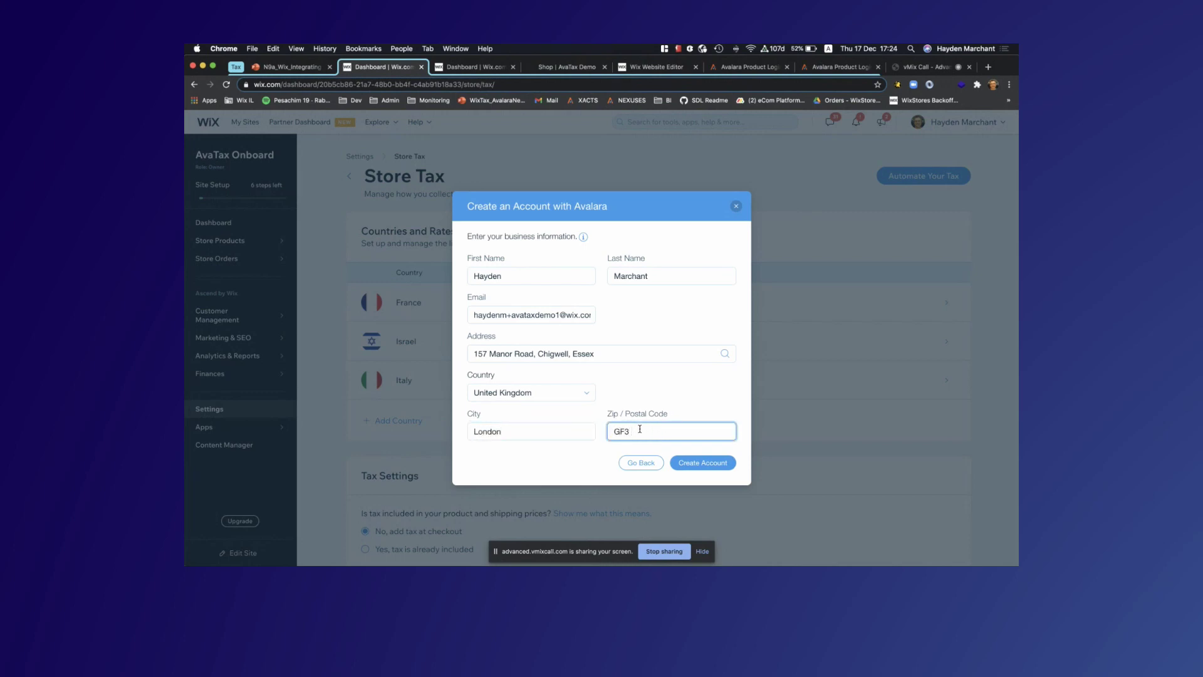
pyautogui.click(695, 464)
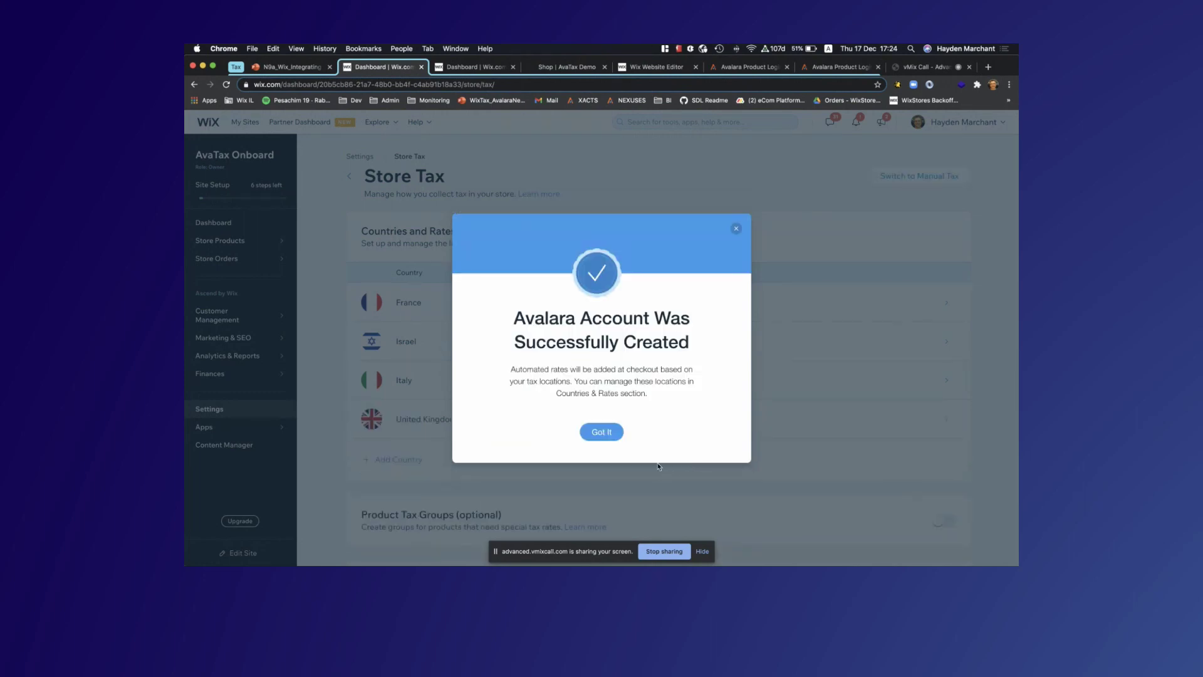
# Dismiss the Avalara account-created confirmation with Got It
pyautogui.click(586, 431)
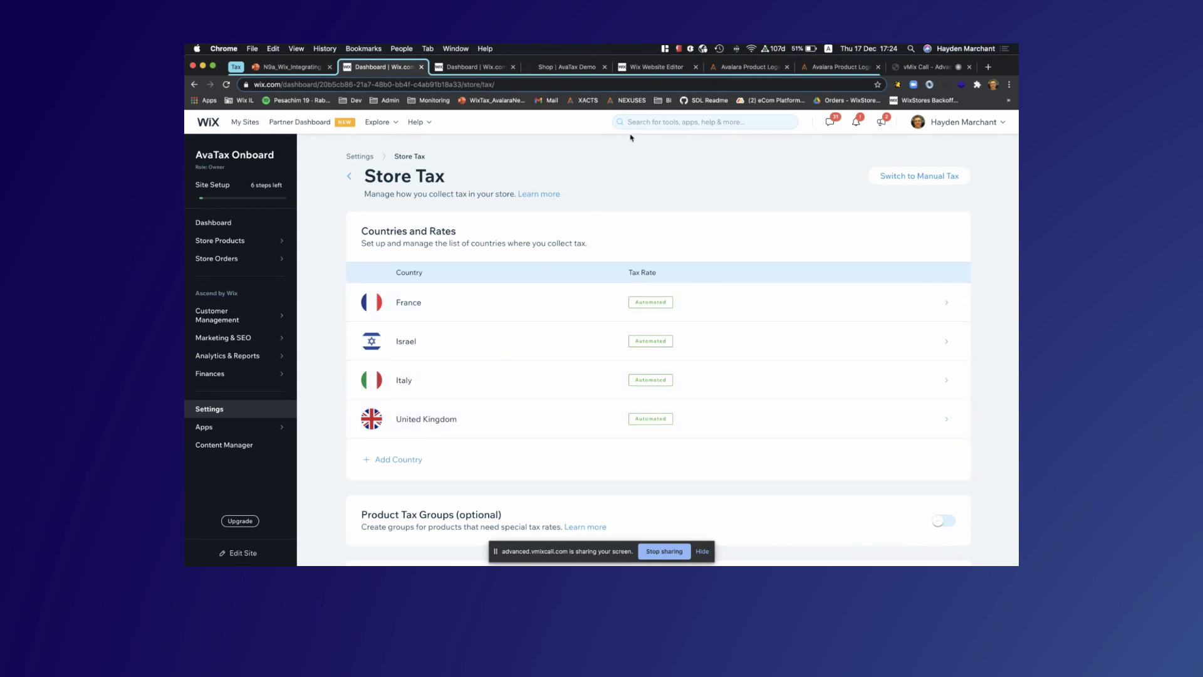
# Sign in to AvaTax & Returns with the account password and open Where you collect tax
pyautogui.click(741, 67)
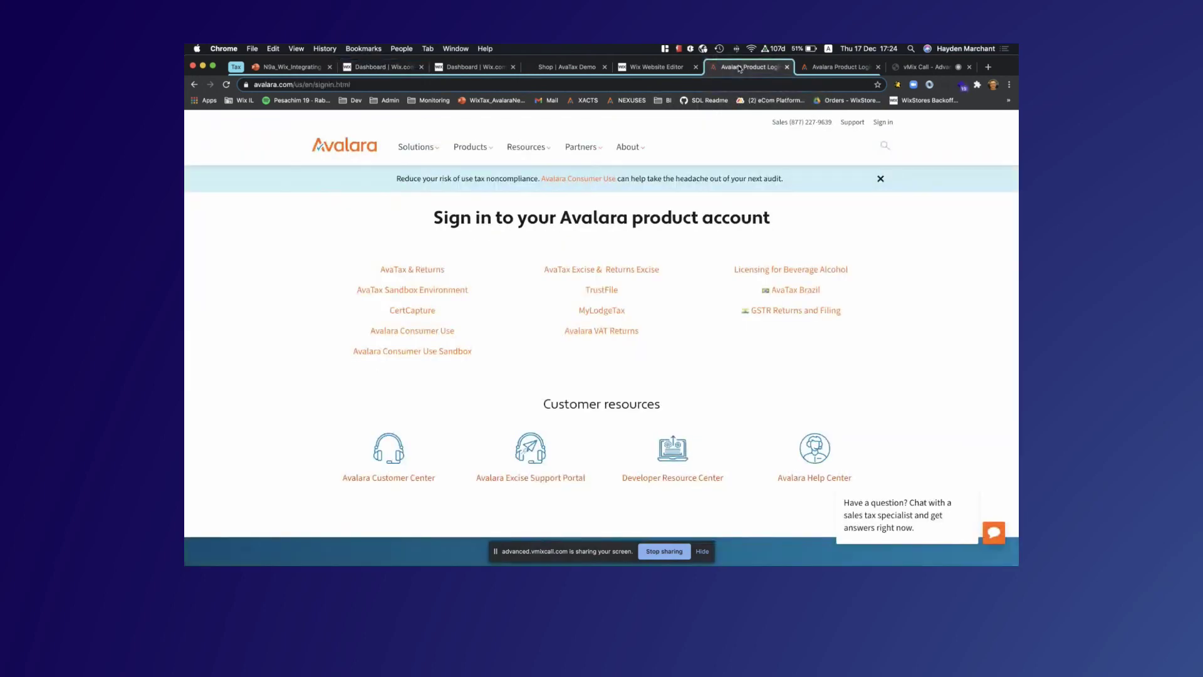
pyautogui.click(407, 270)
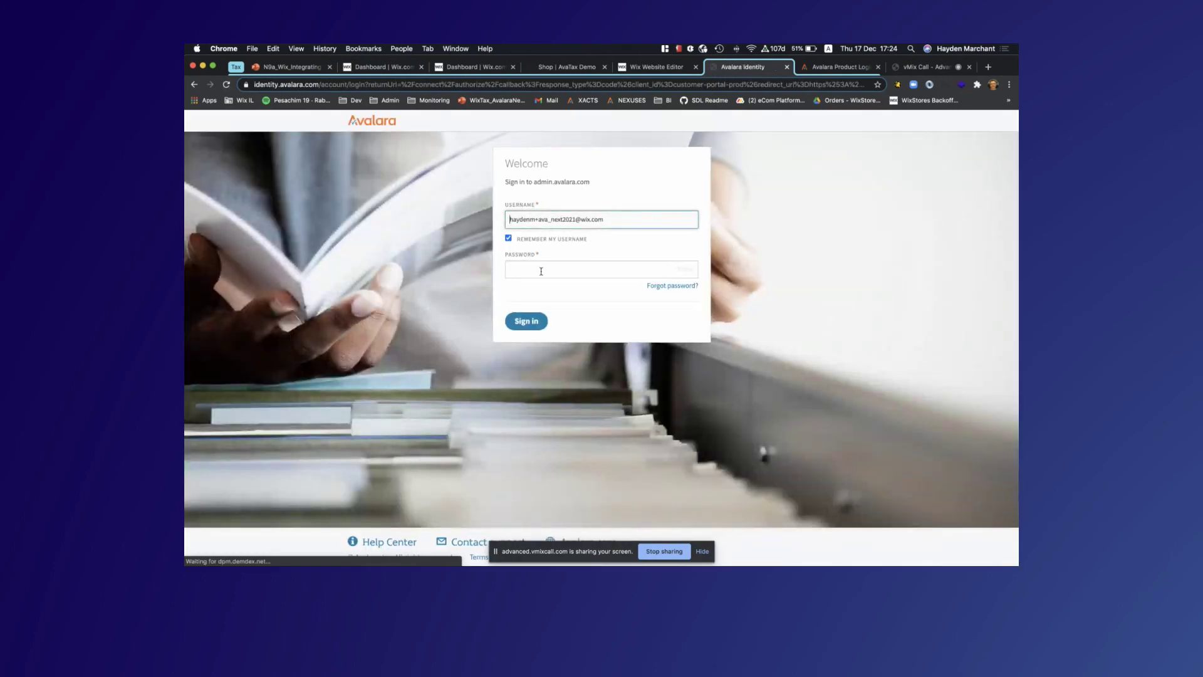
pyautogui.click(539, 267)
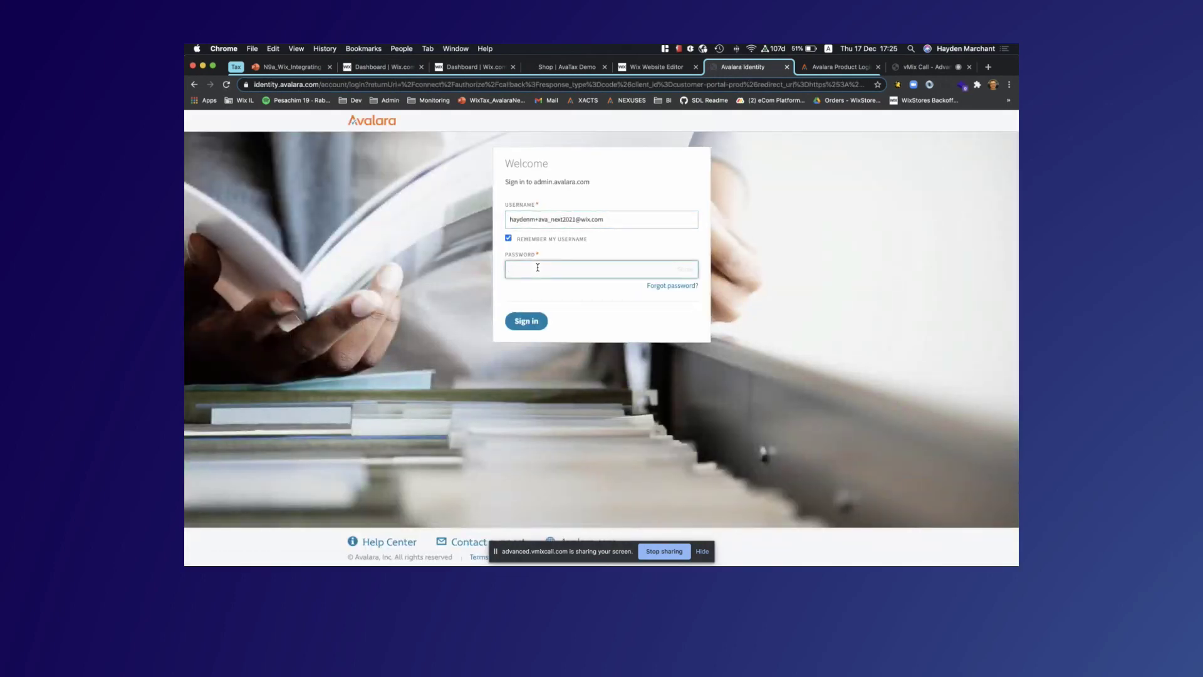
pyautogui.write('•••')
pyautogui.click(518, 323)
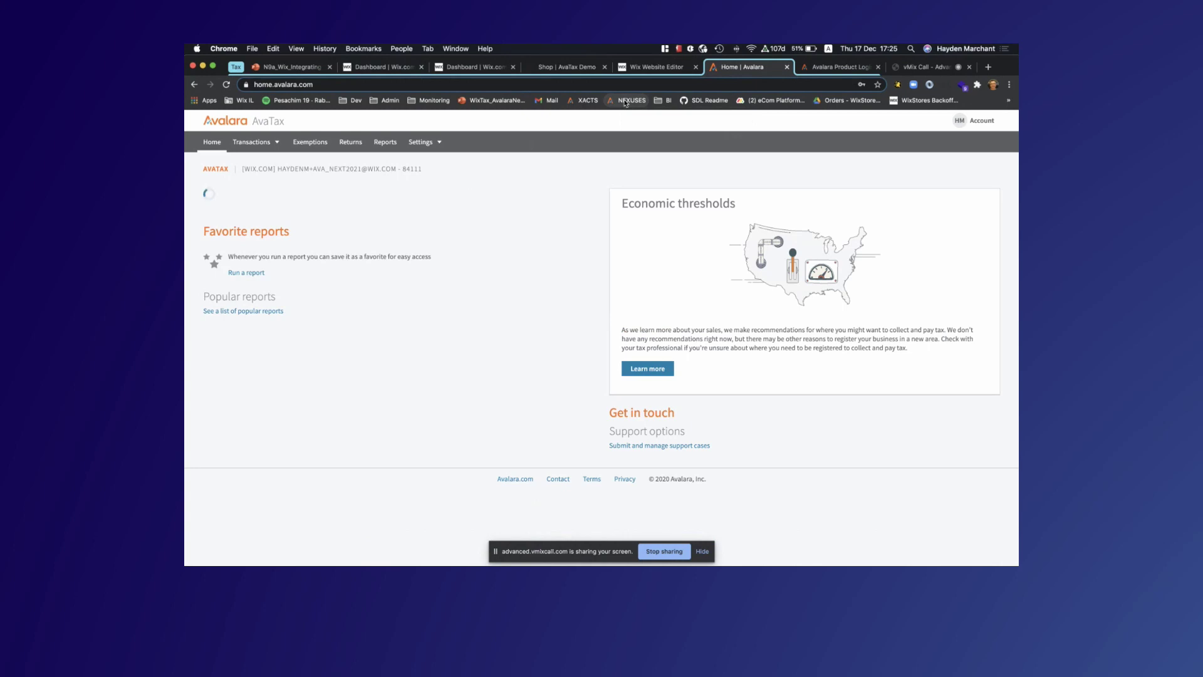
pyautogui.click(625, 101)
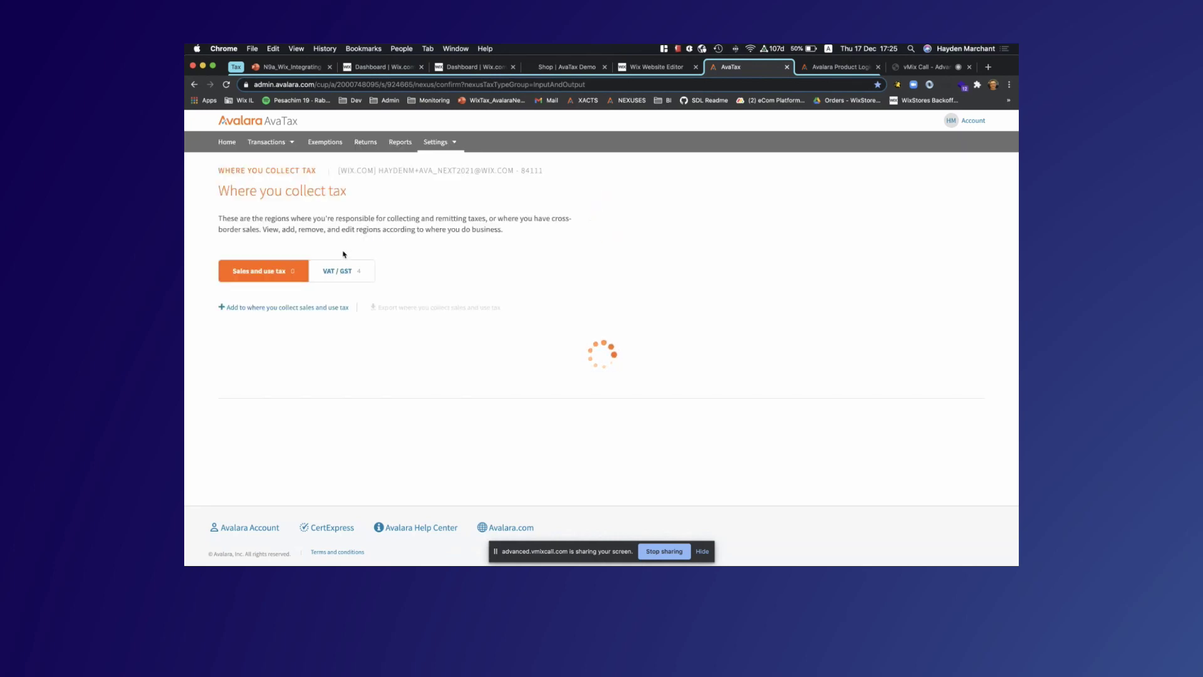
# Review the VAT / GST country list for France, Israel, Italy and United Kingdom, then return to Wix
pyautogui.click(334, 272)
pyautogui.scroll(-2, 376, 375)
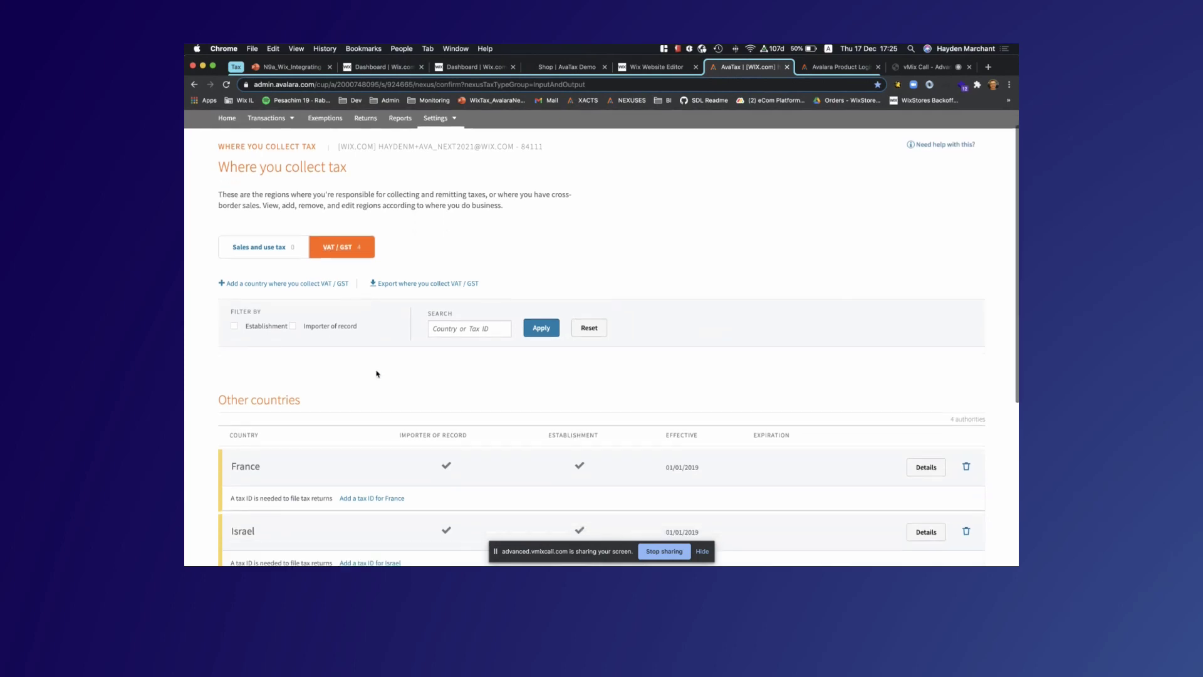
pyautogui.scroll(-6, 377, 374)
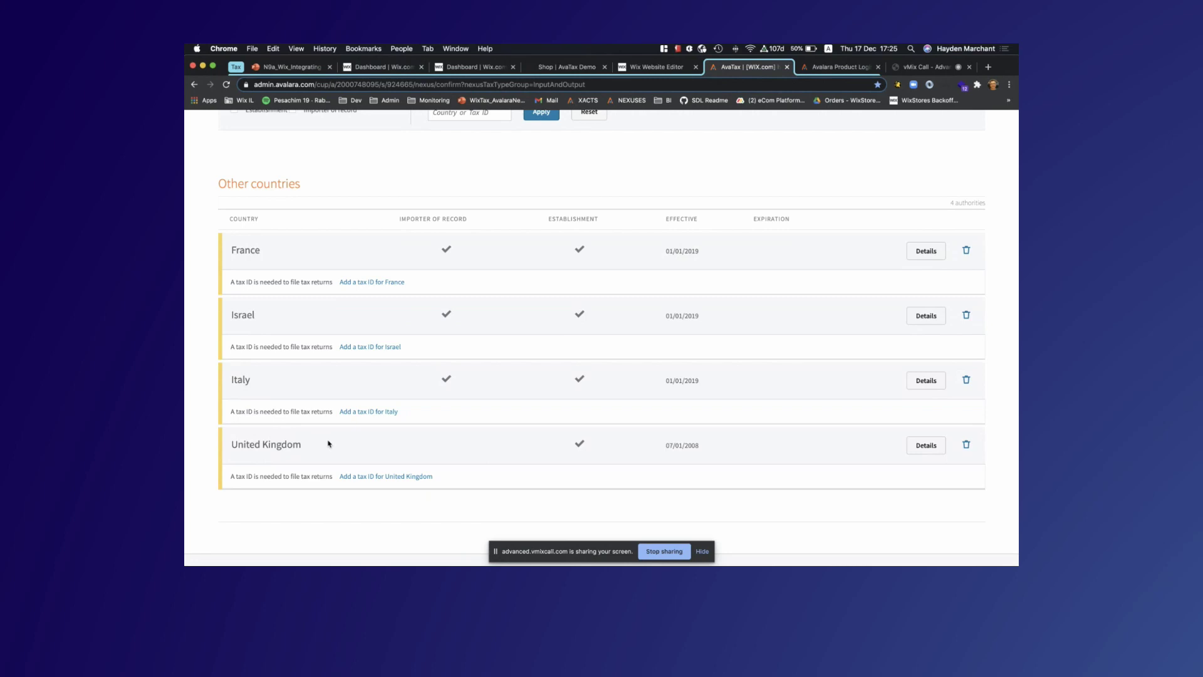
pyautogui.scroll(5, 328, 444)
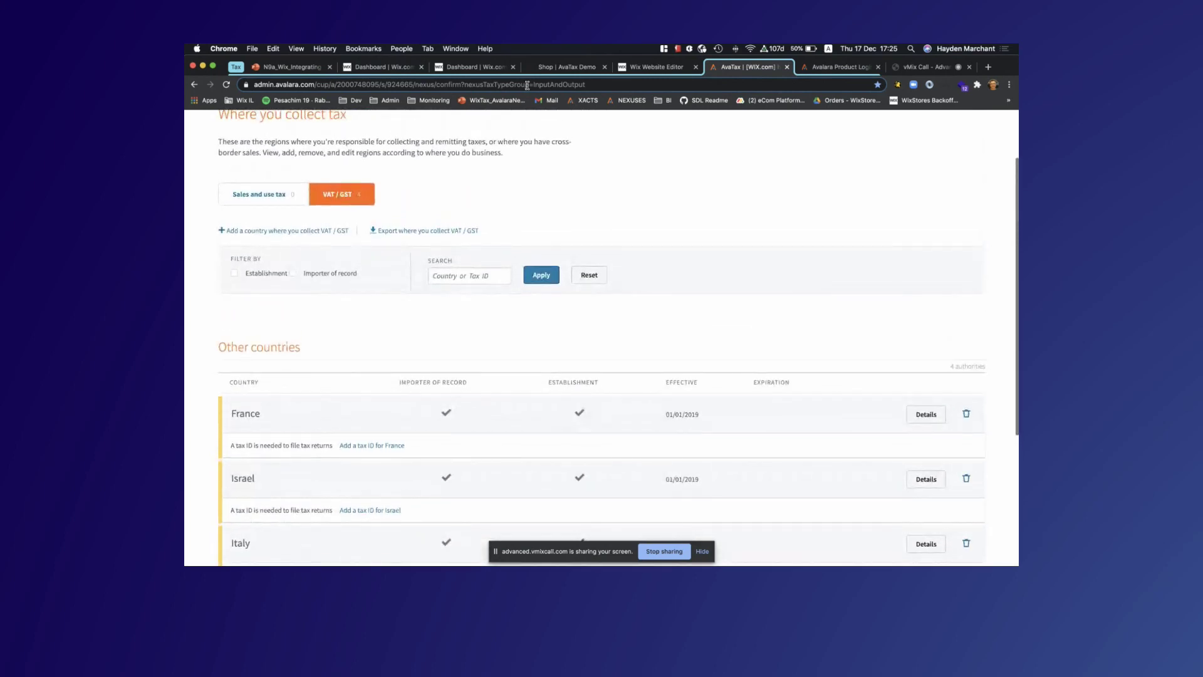
pyautogui.click(484, 68)
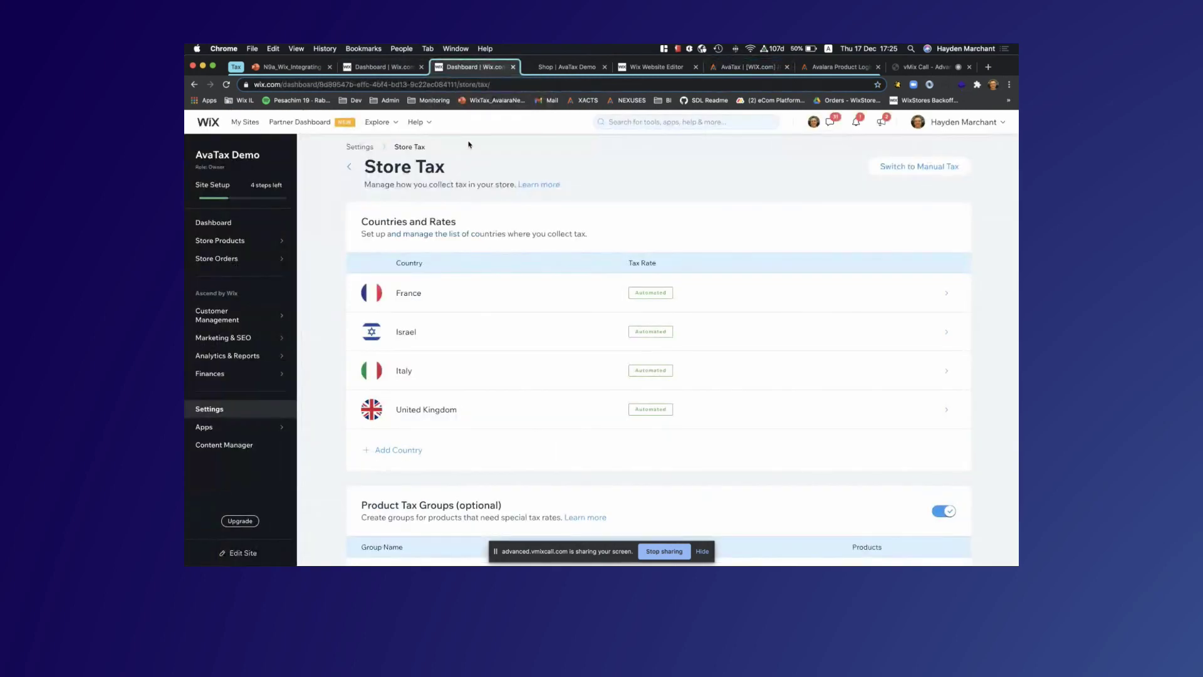
# Scroll to Product Tax Groups and manage the Children's Clothing group
pyautogui.scroll(-5, 466, 264)
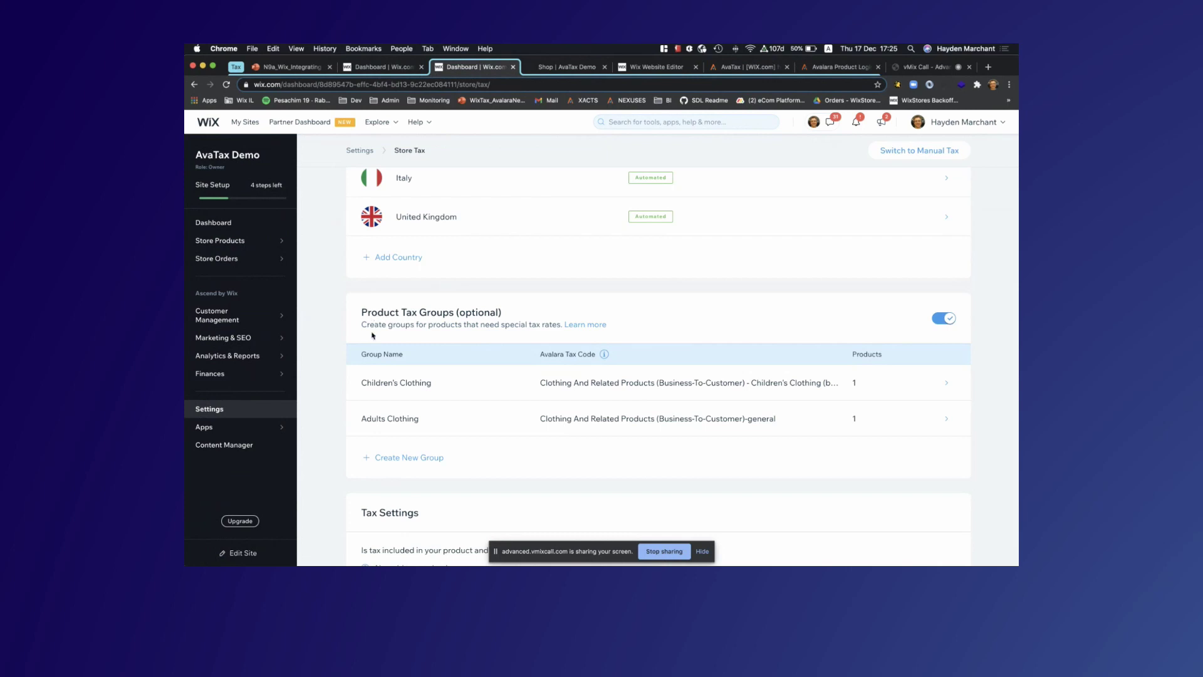
pyautogui.moveTo(370, 379)
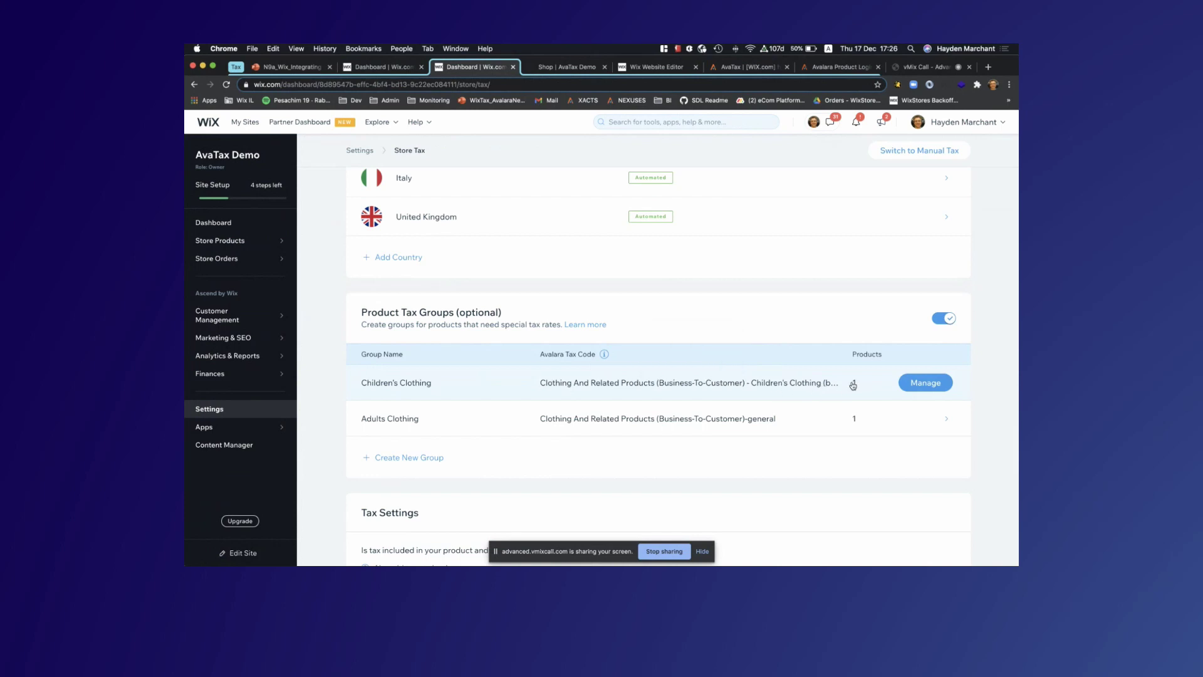
pyautogui.click(916, 384)
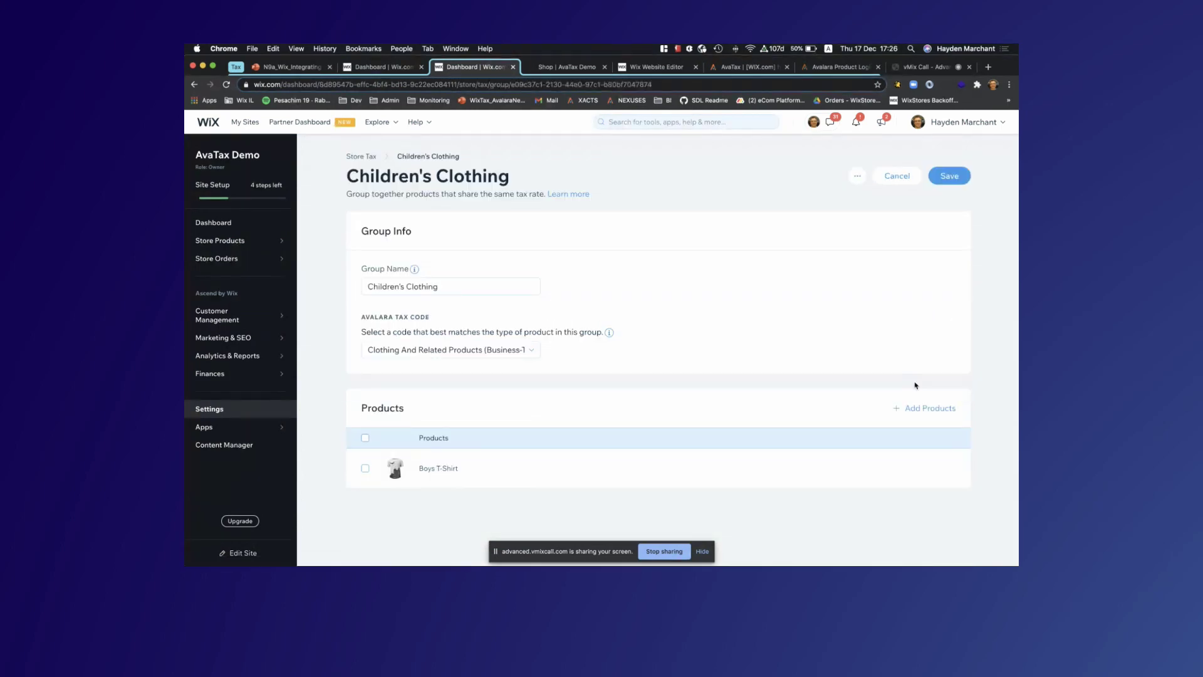
# Add Girl's Party Dress to the Children's Clothing tax group and save
pyautogui.moveTo(446, 462)
pyautogui.click(915, 408)
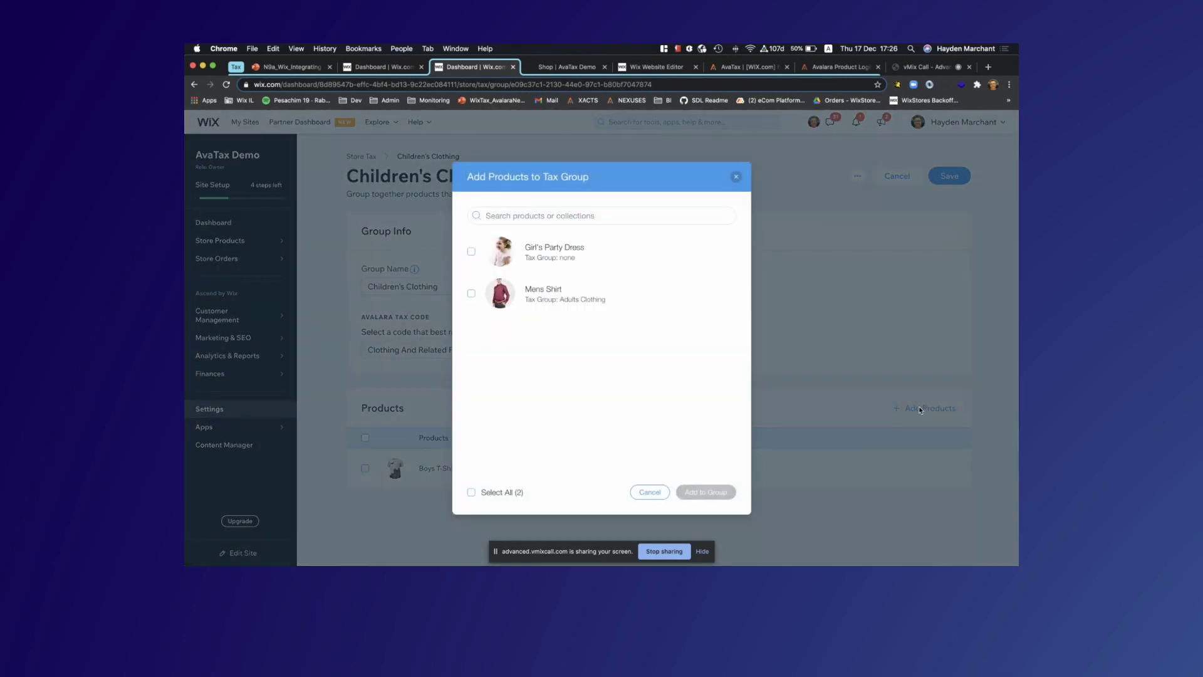
pyautogui.click(472, 252)
pyautogui.click(706, 492)
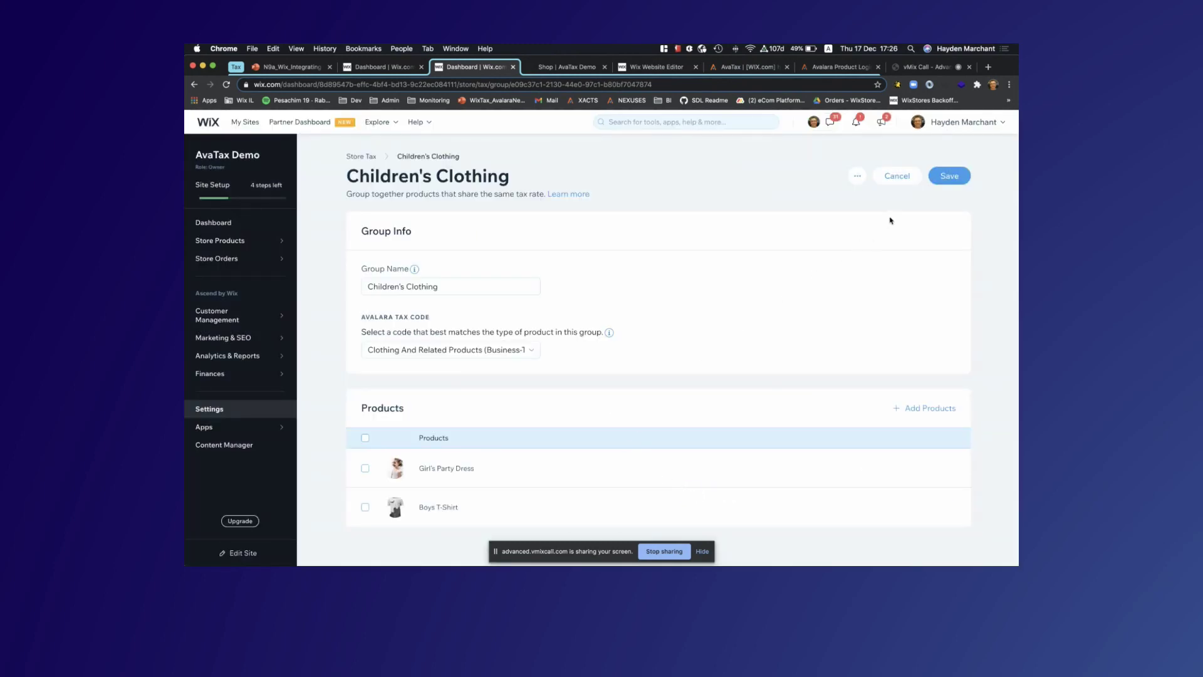
pyautogui.click(950, 175)
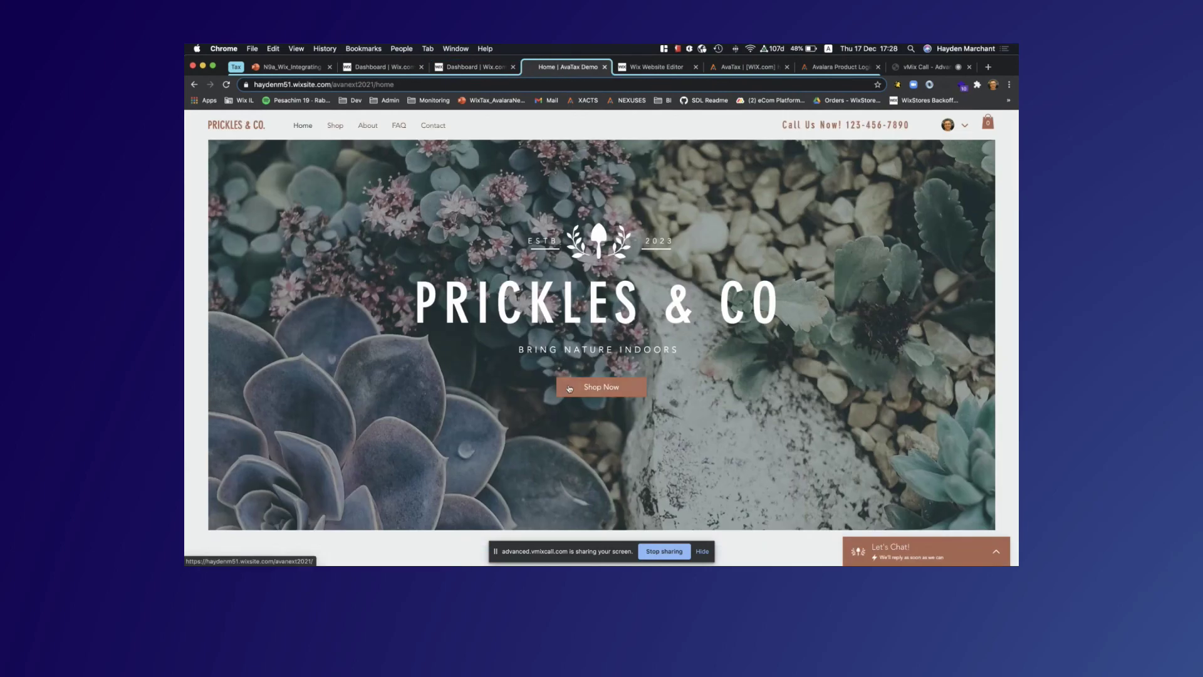
# Add Girl's Party Dress and Boys T-Shirt to the cart and check its £0.00 estimated tax
pyautogui.click(579, 388)
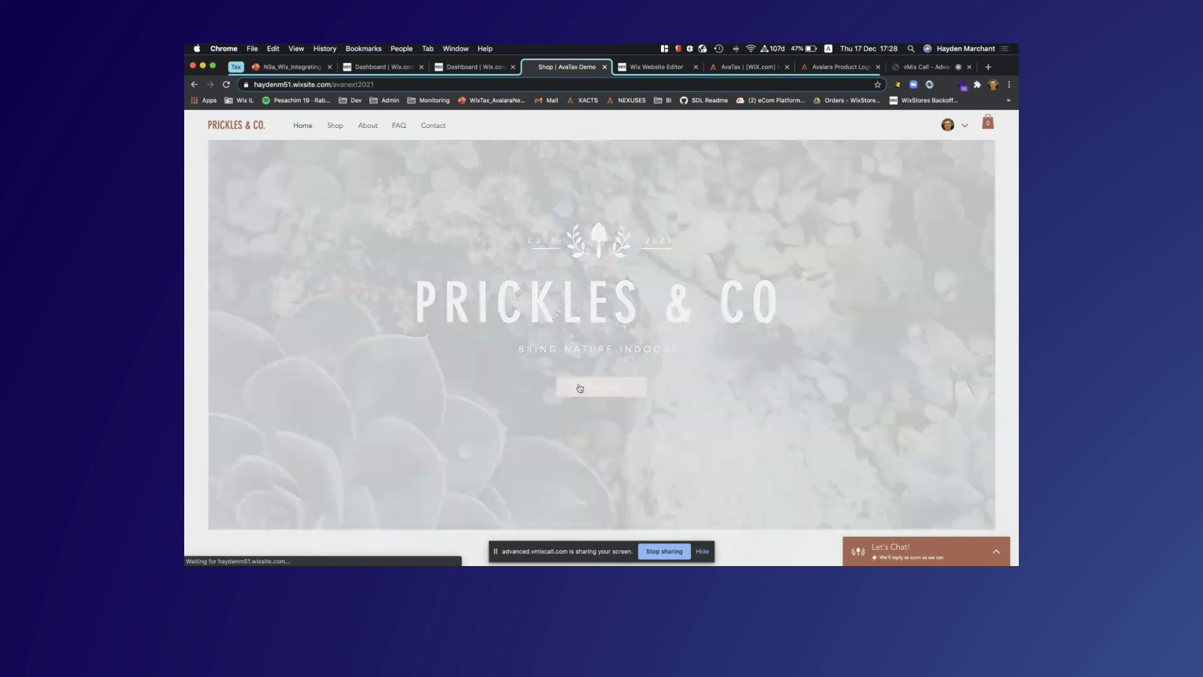
pyautogui.scroll(-3, 572, 381)
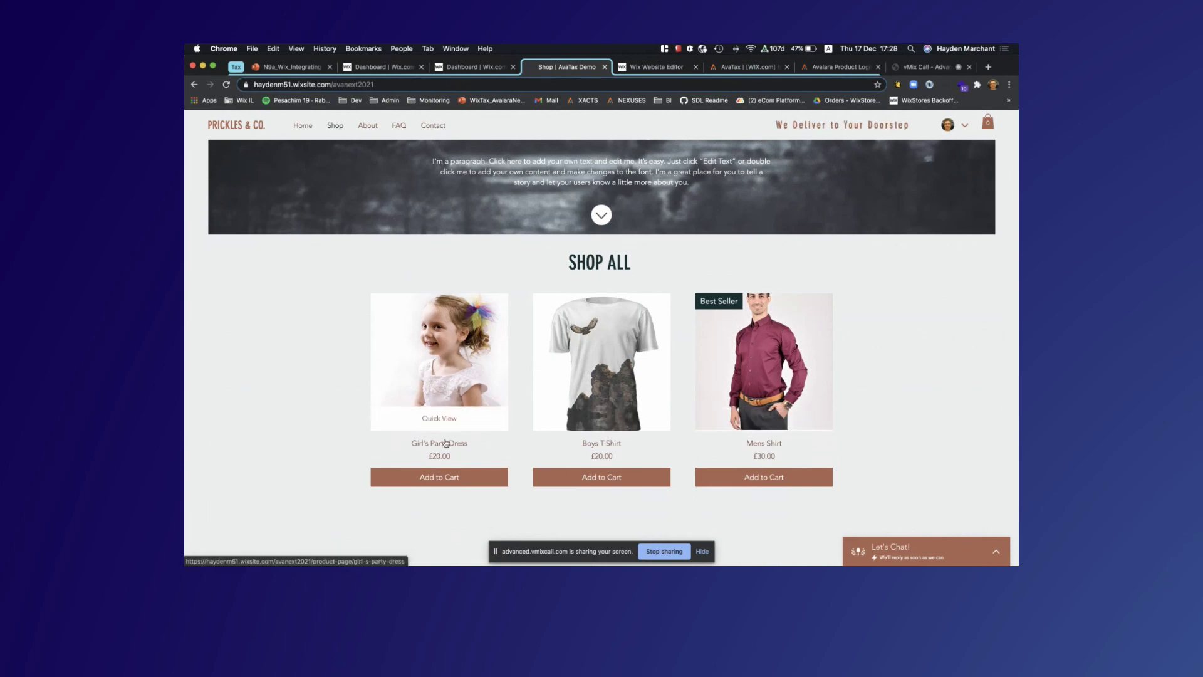
pyautogui.click(439, 477)
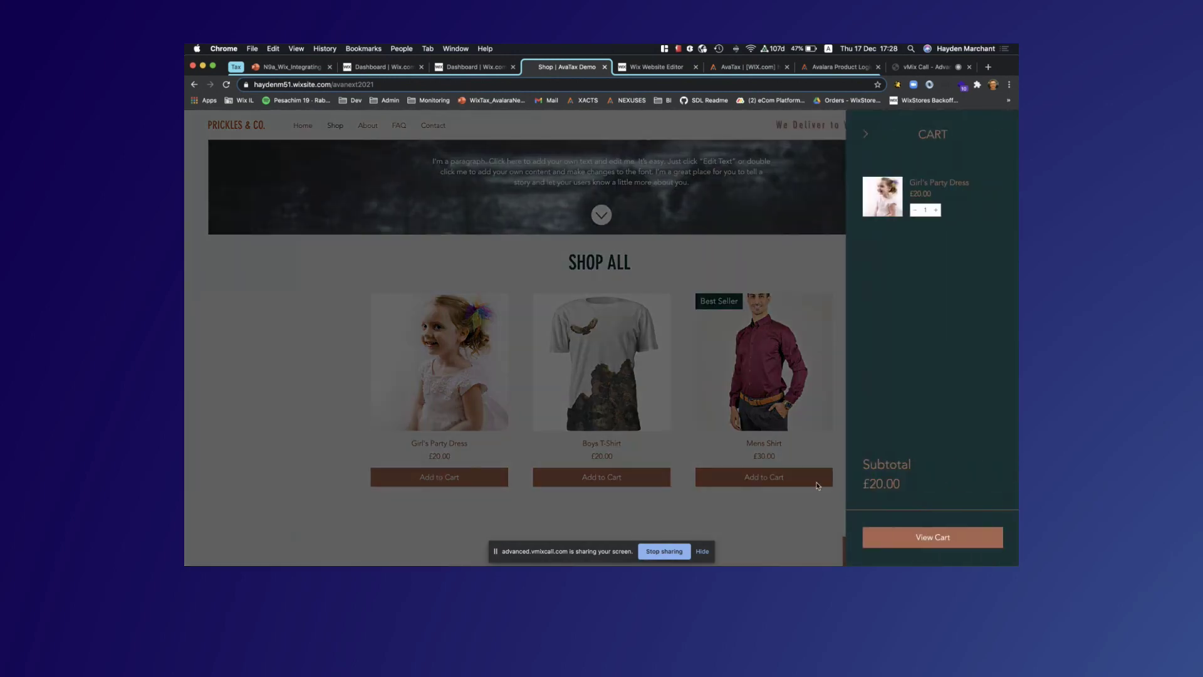
pyautogui.click(598, 471)
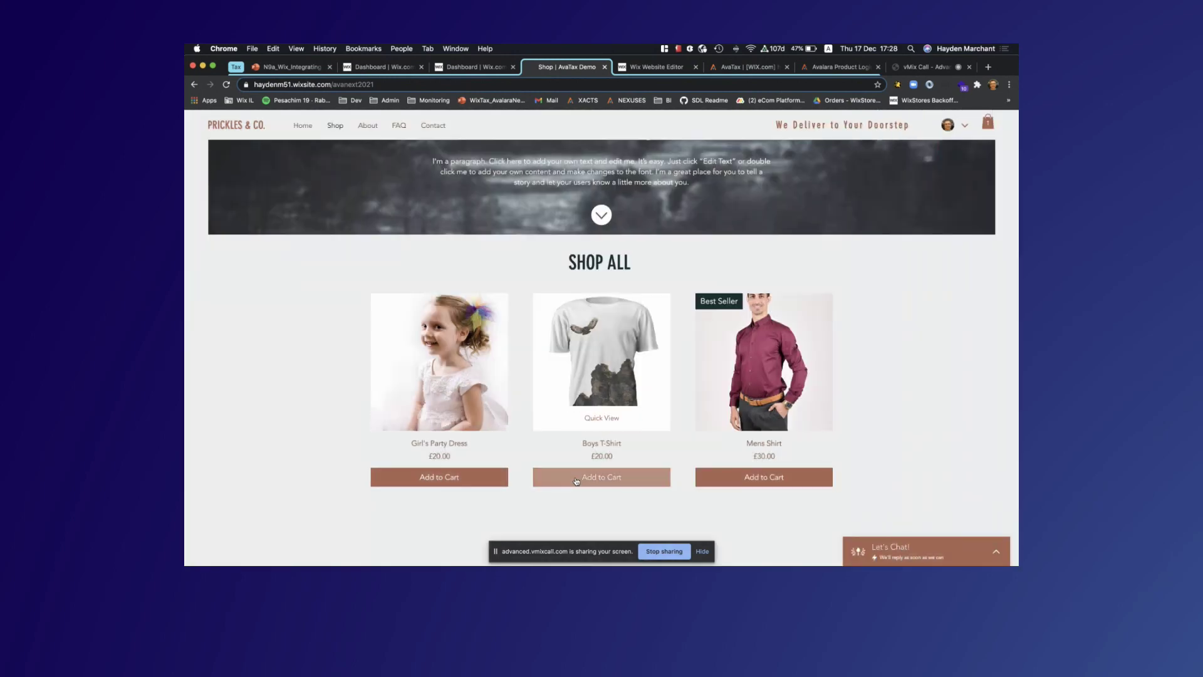
pyautogui.click(576, 480)
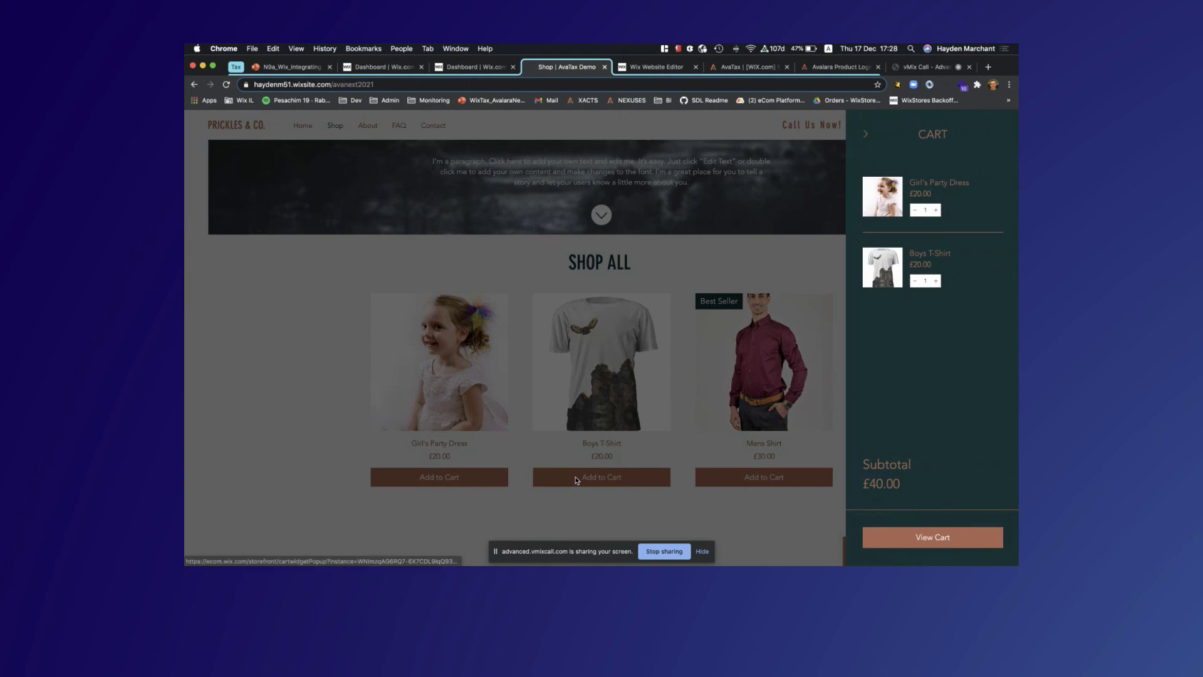
pyautogui.click(947, 536)
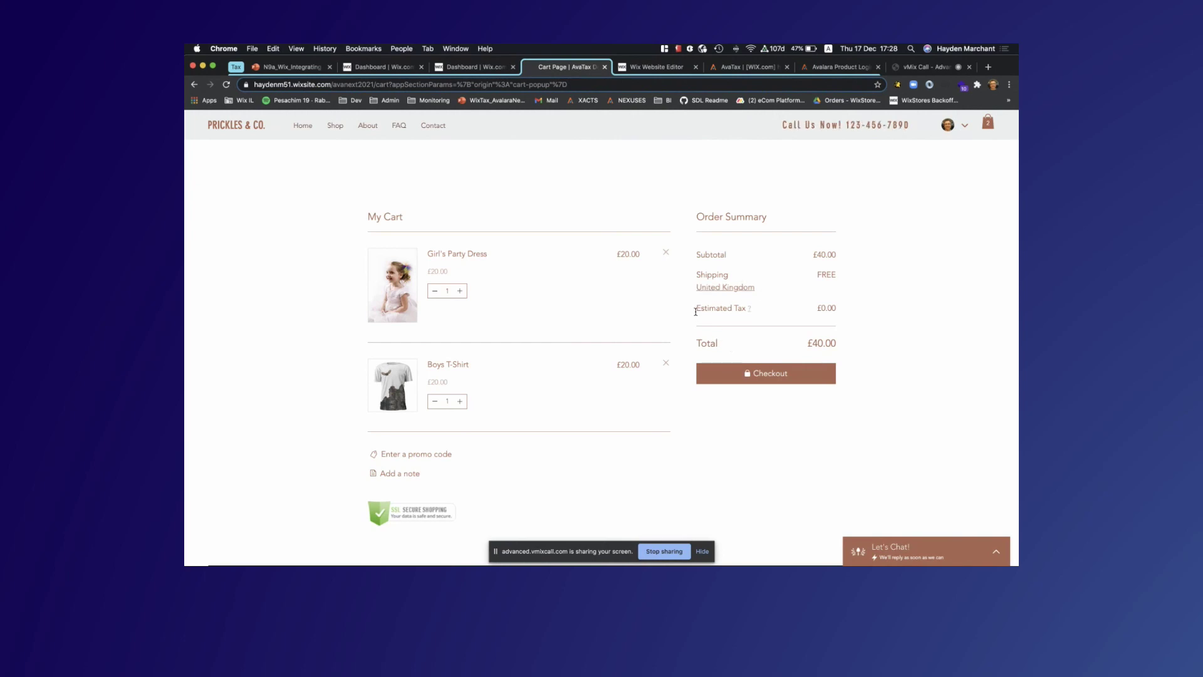
pyautogui.moveTo(815, 311); pyautogui.dragTo(849, 309)
pyautogui.click(798, 314)
pyautogui.click(806, 313)
# Add the Mens Shirt from the shop and proceed to checkout with the £76.00 cart
pyautogui.click(336, 128)
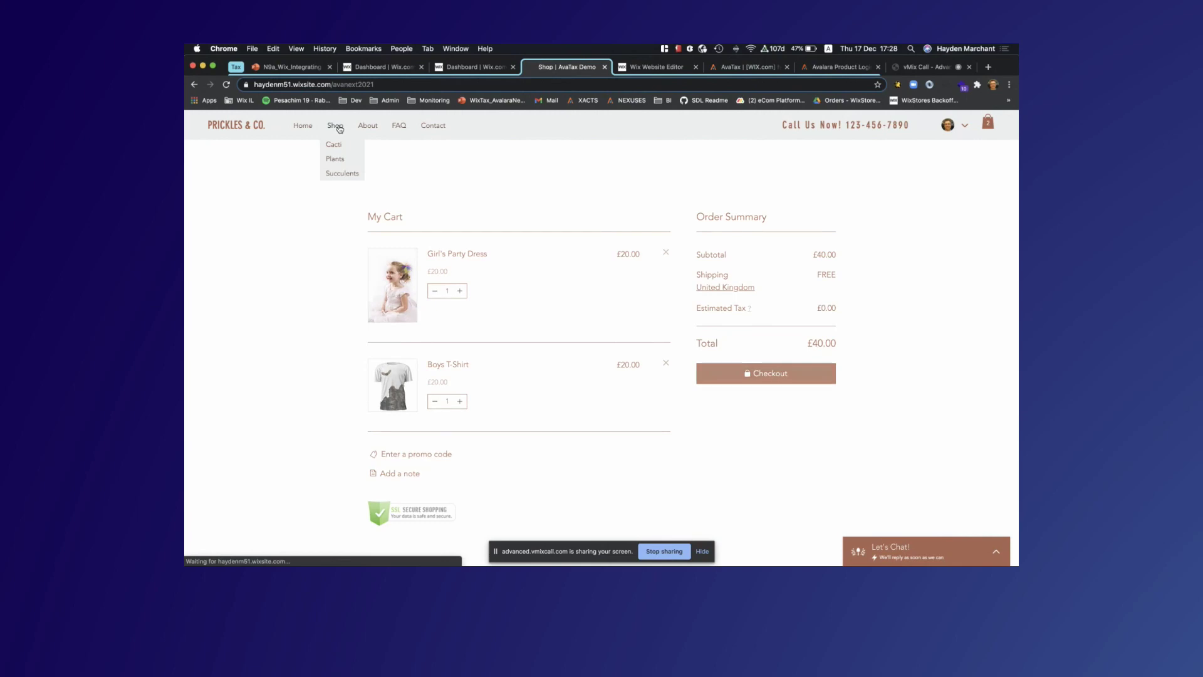
pyautogui.scroll(-5, 635, 366)
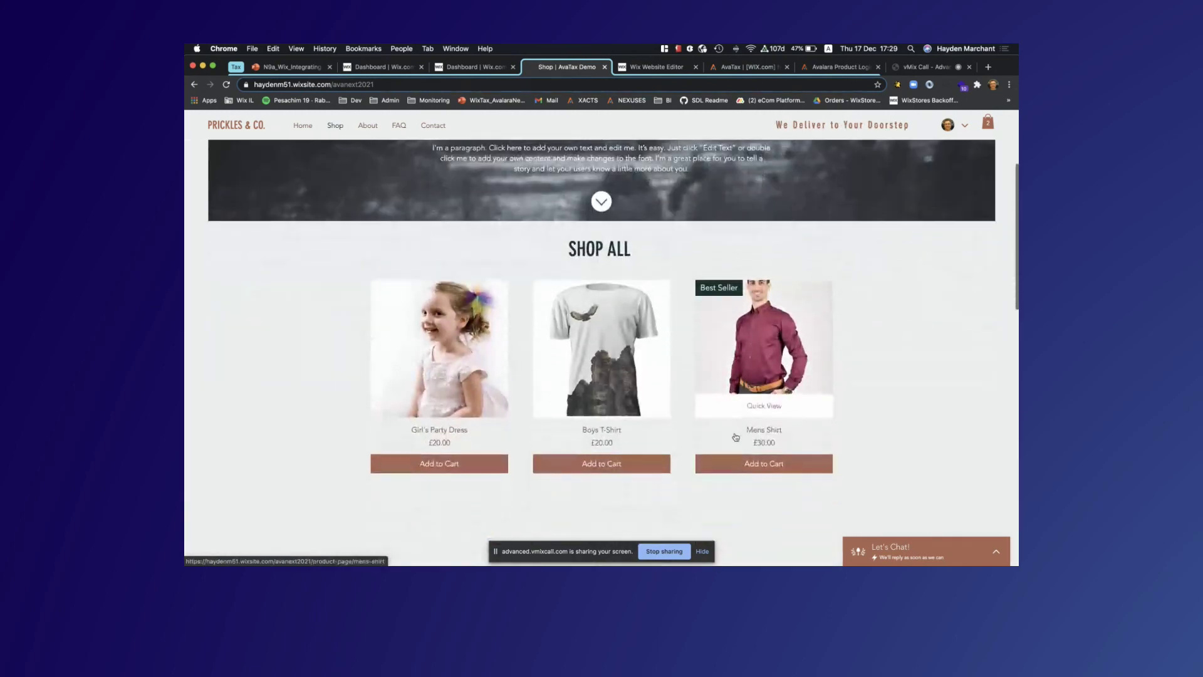
pyautogui.click(739, 464)
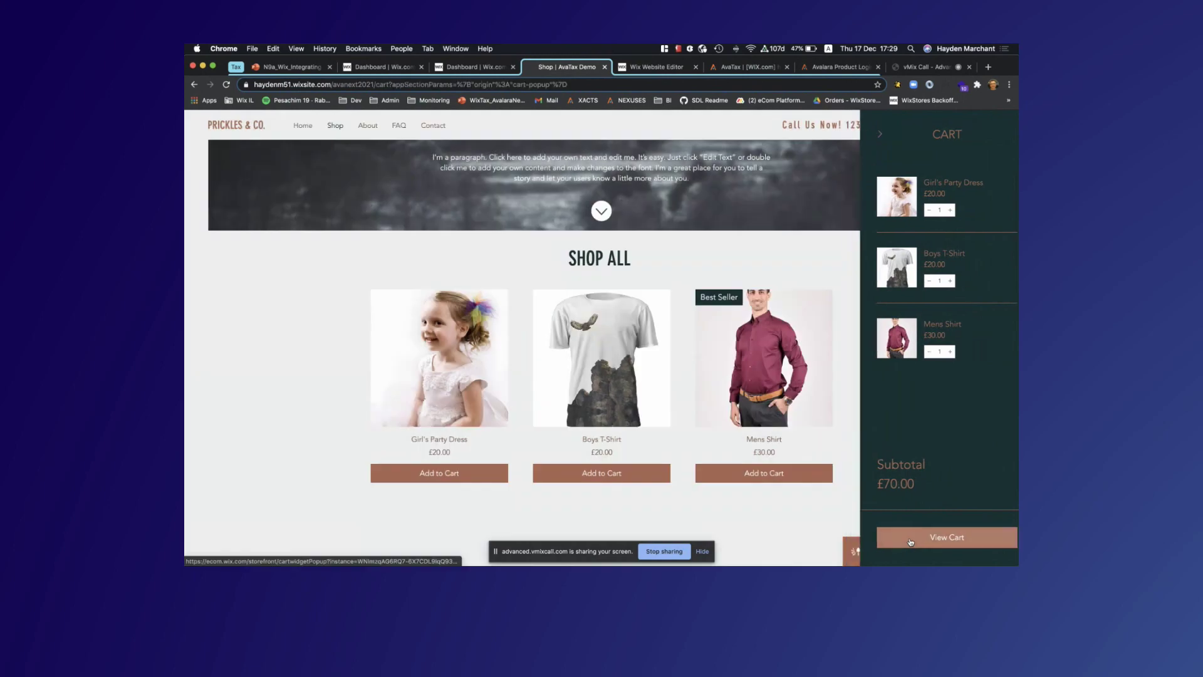
pyautogui.click(911, 541)
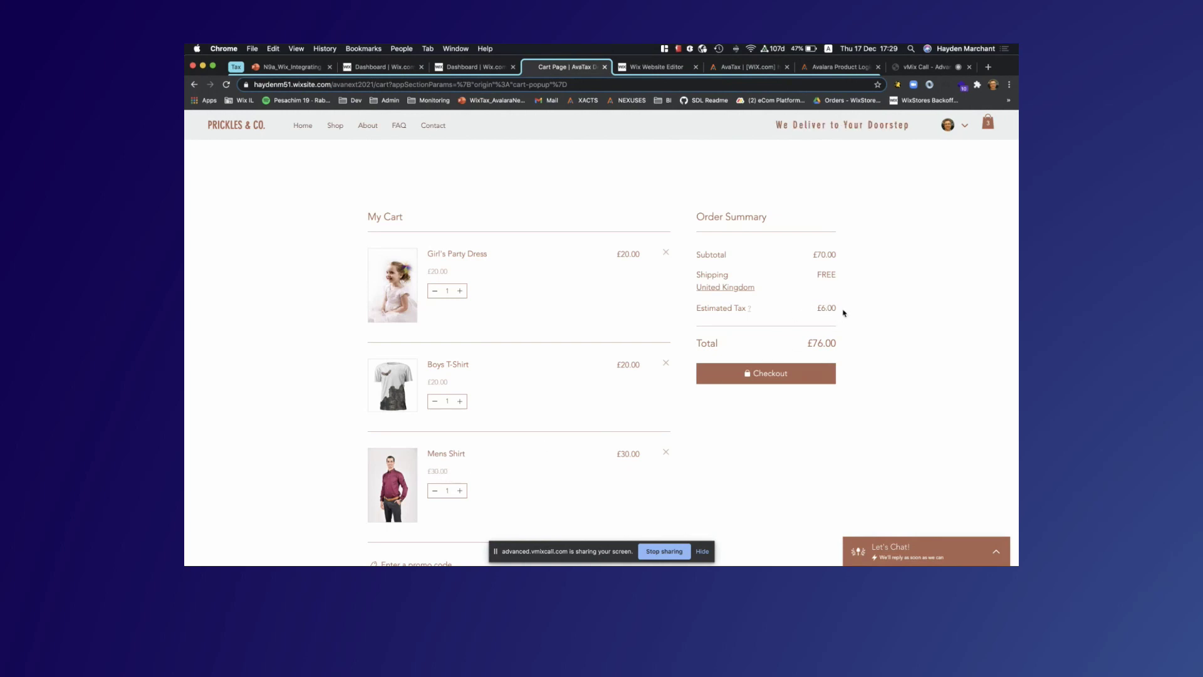
pyautogui.click(758, 375)
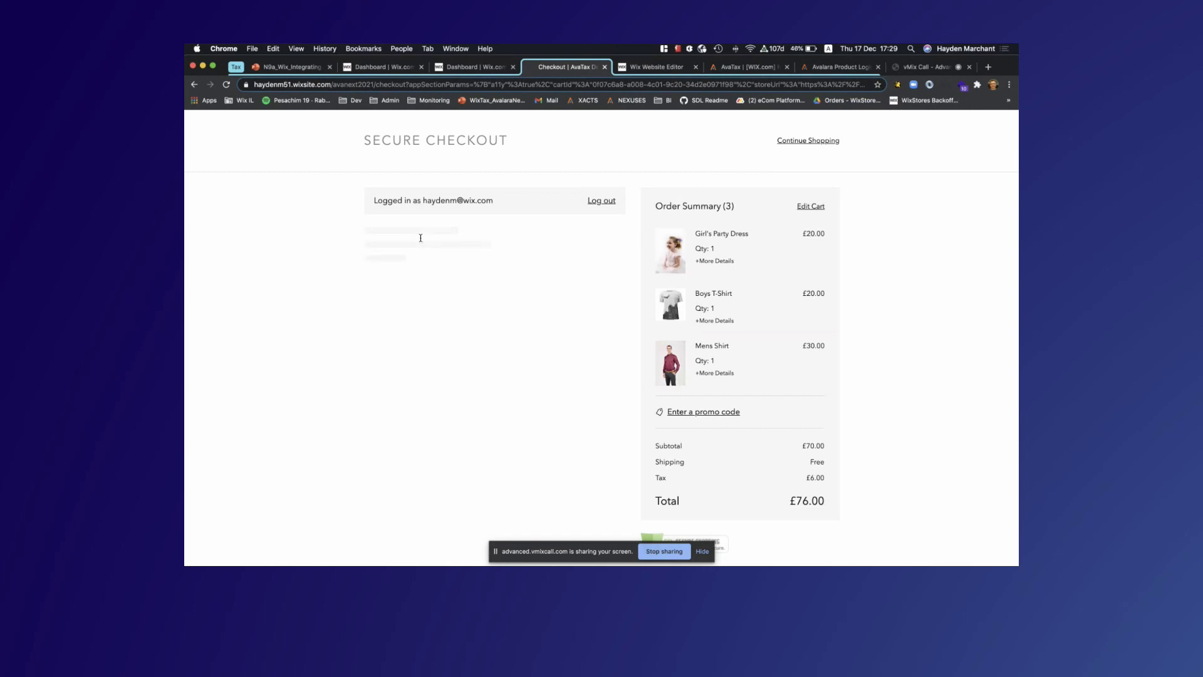
# Place the £76.00 test order at checkout and return to the Wix dashboard
pyautogui.scroll(-1, 418, 328)
pyautogui.scroll(-5, 418, 327)
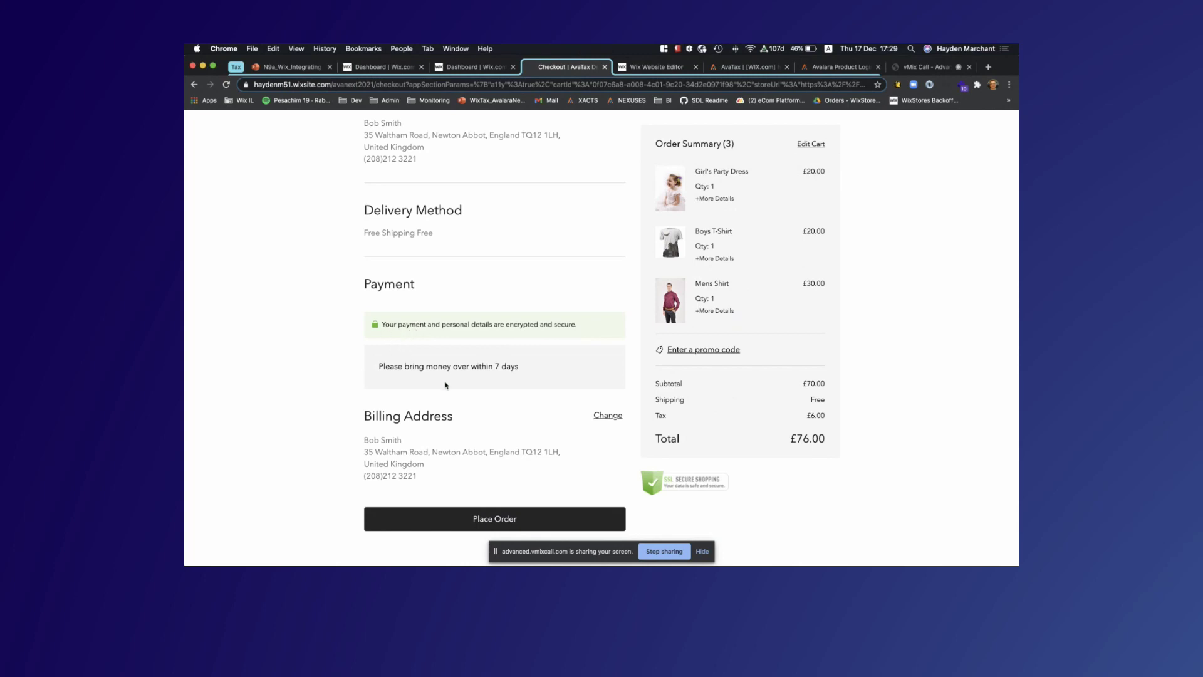
pyautogui.click(488, 520)
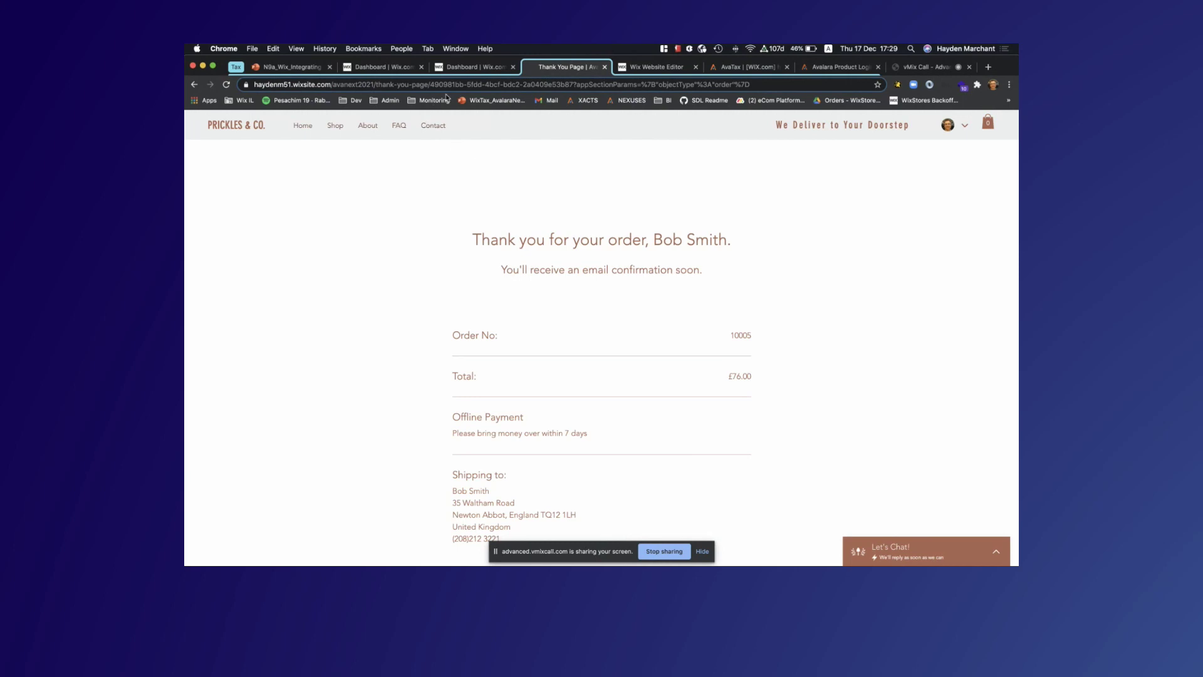
pyautogui.click(474, 67)
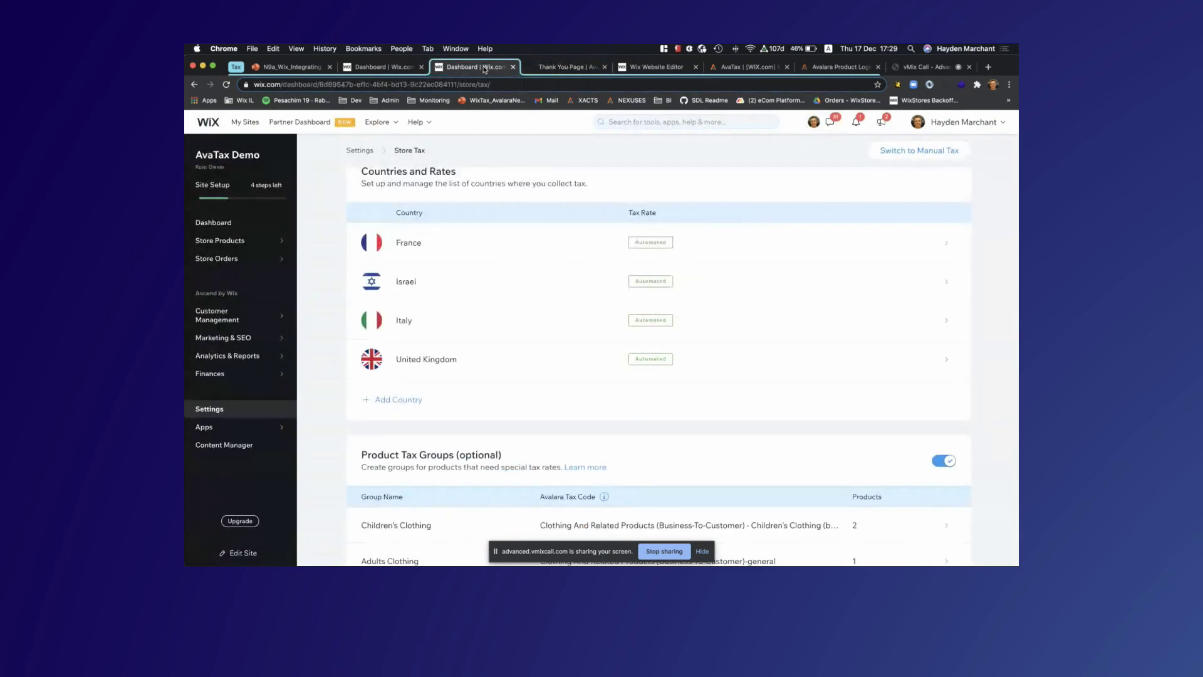
# Select the newest £76.00 order #10005 in Orders and confirm it as paid
pyautogui.click(229, 259)
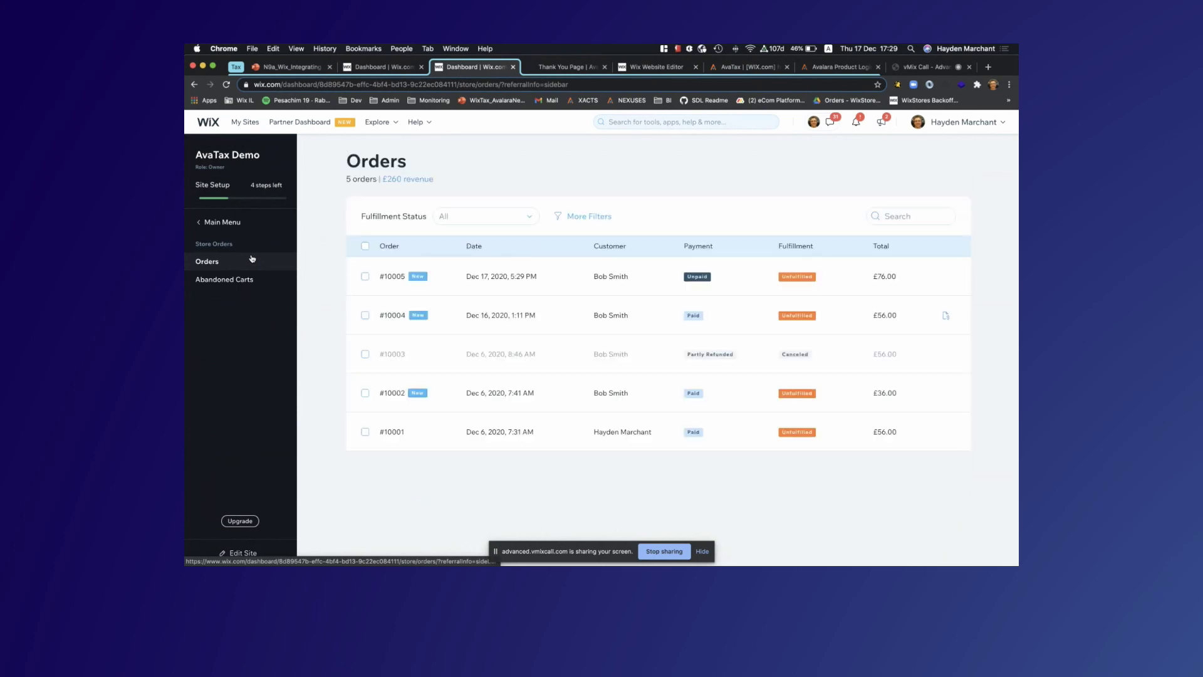
pyautogui.click(367, 279)
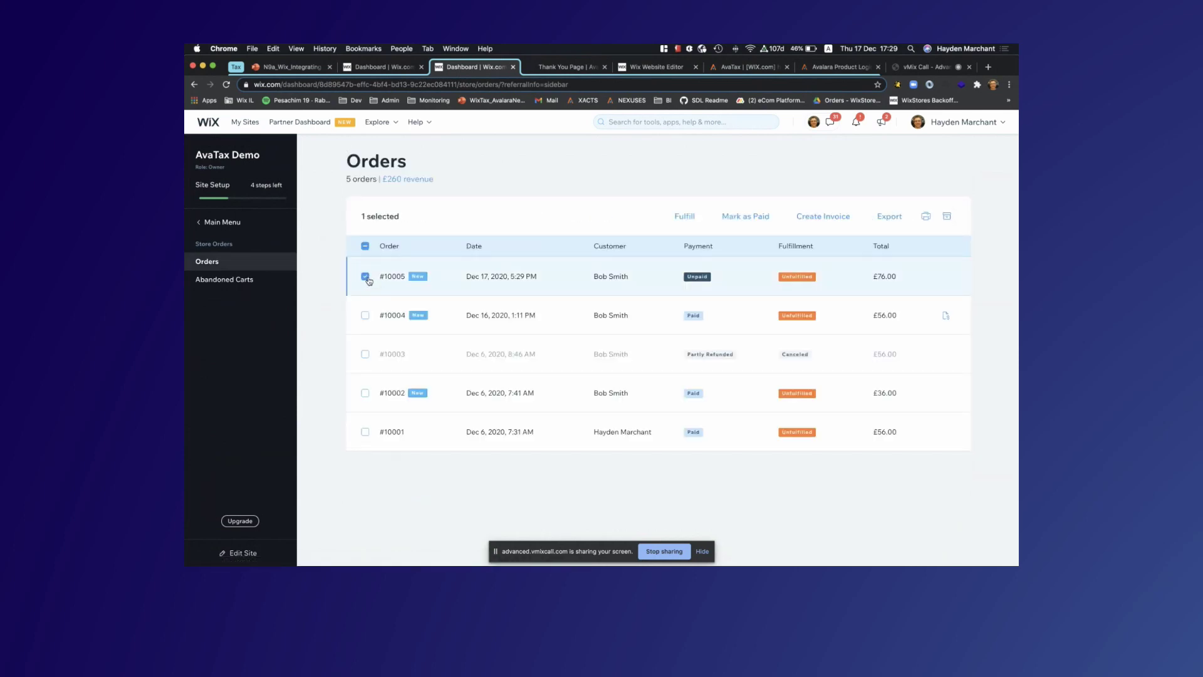
pyautogui.click(751, 219)
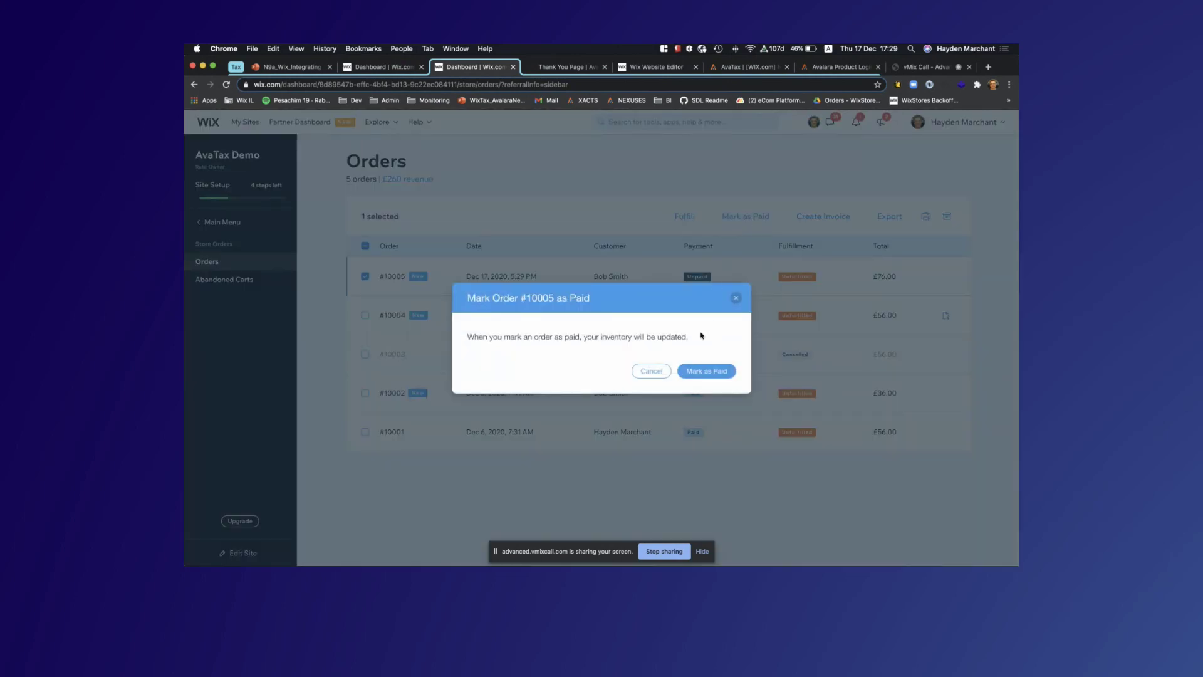
pyautogui.click(709, 372)
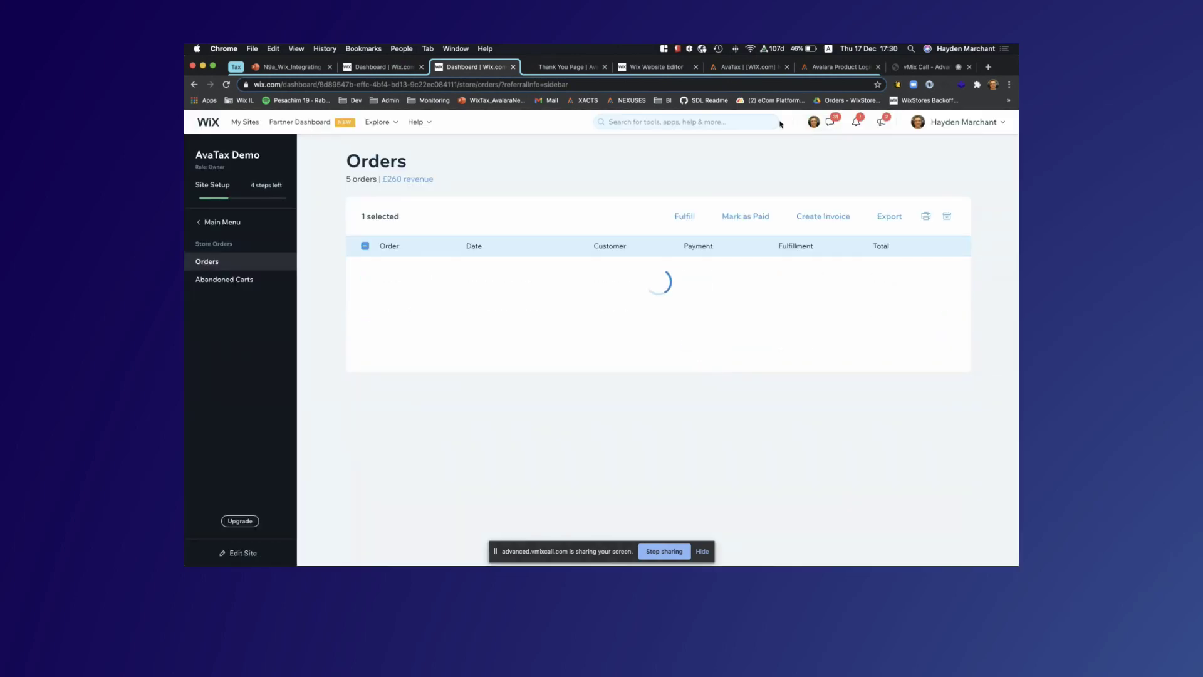
# In AvaTax Transactions, open sales invoice 10005 showing 70.00 taxable, 6.00 tax, 76.00 total
pyautogui.click(737, 69)
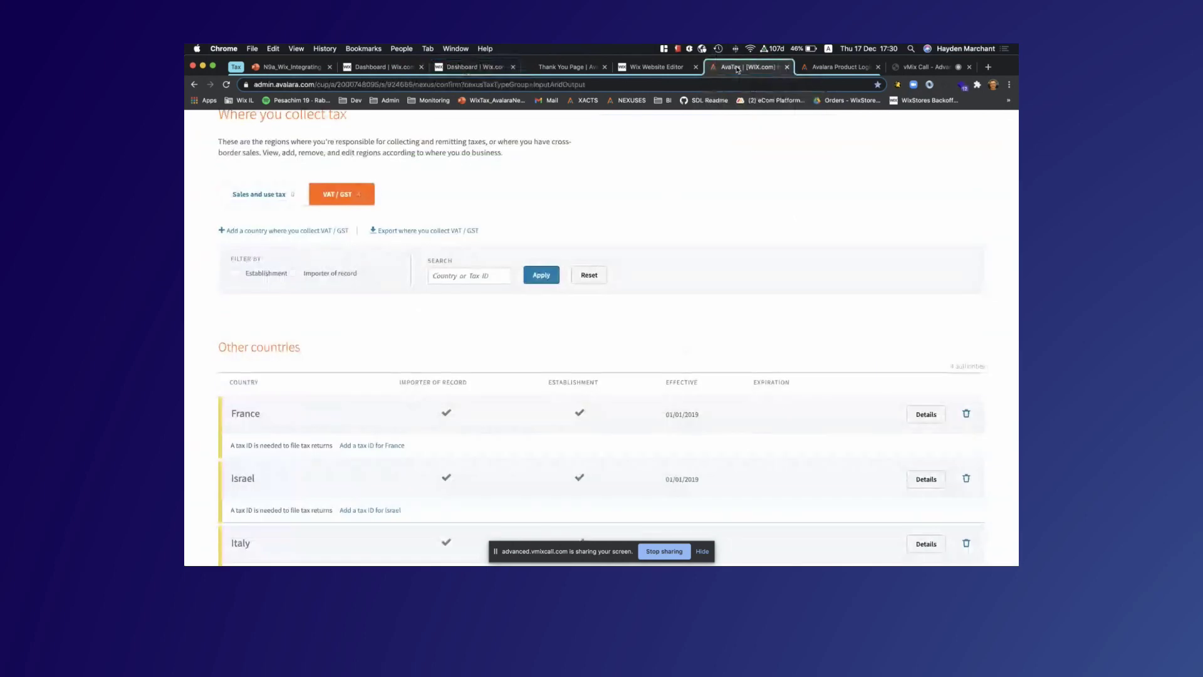
pyautogui.click(588, 102)
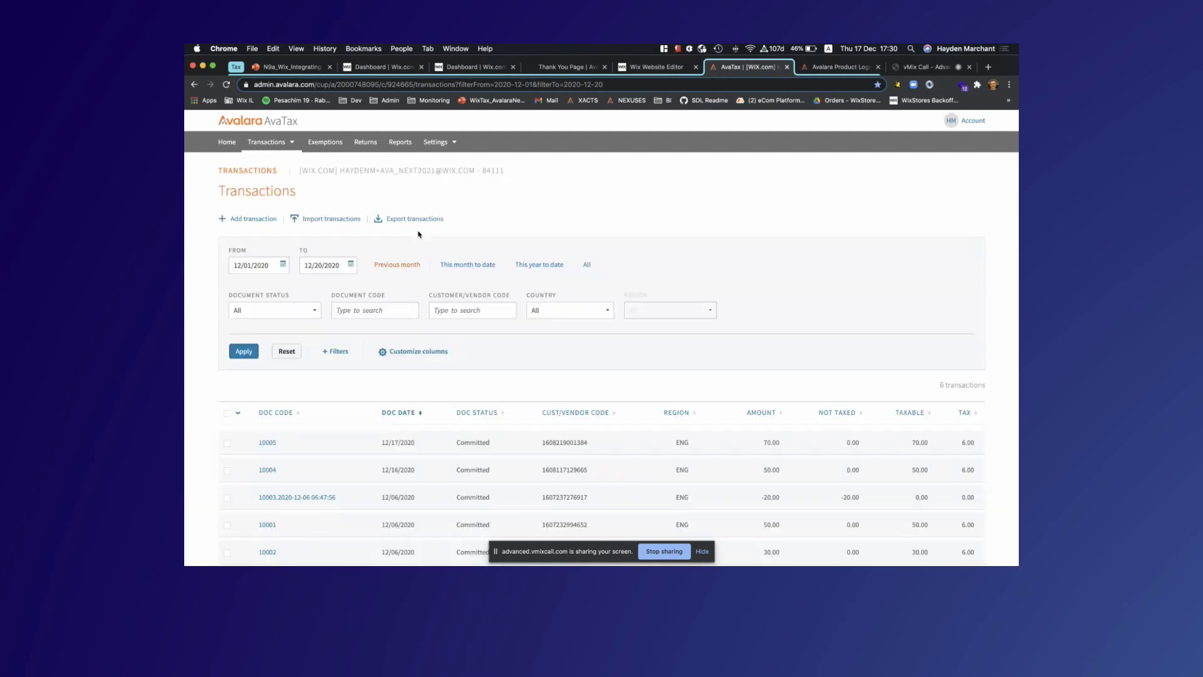
pyautogui.scroll(-2, 420, 235)
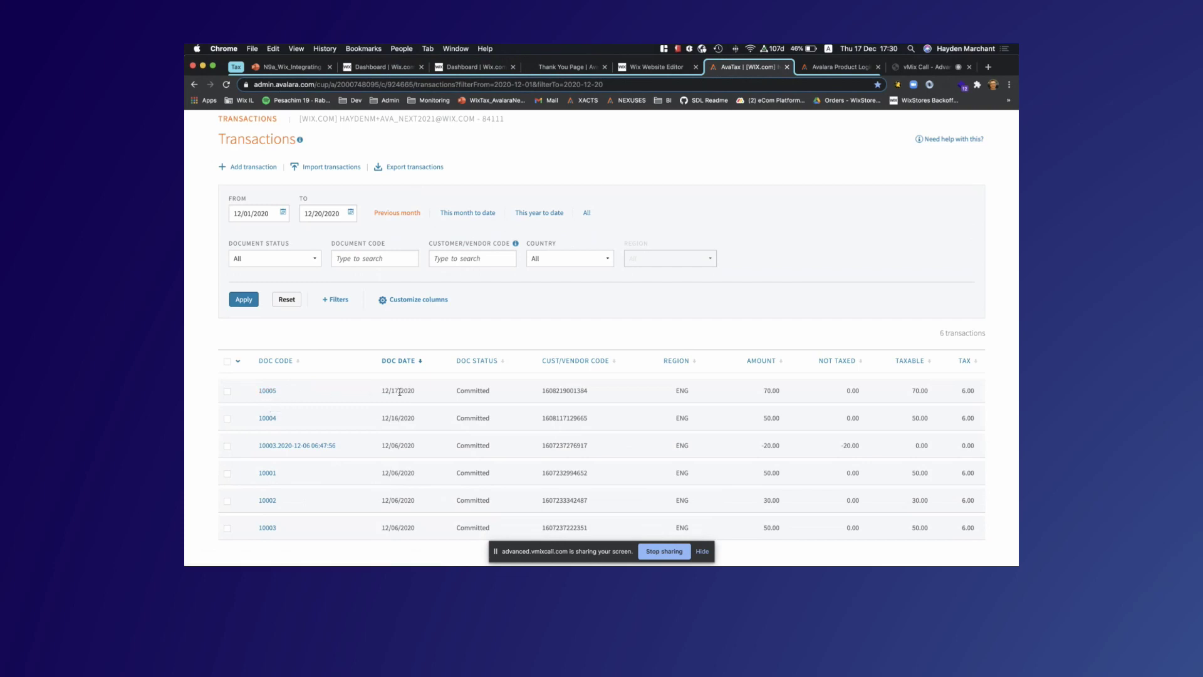
pyautogui.click(267, 391)
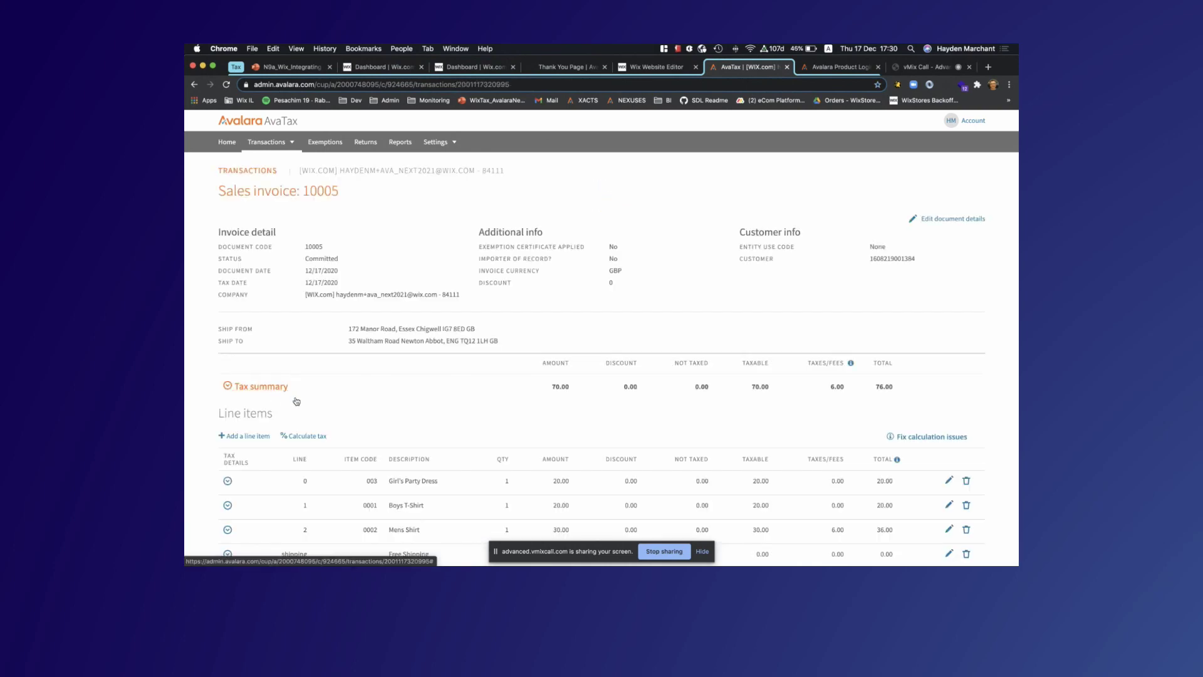
pyautogui.scroll(-2, 296, 400)
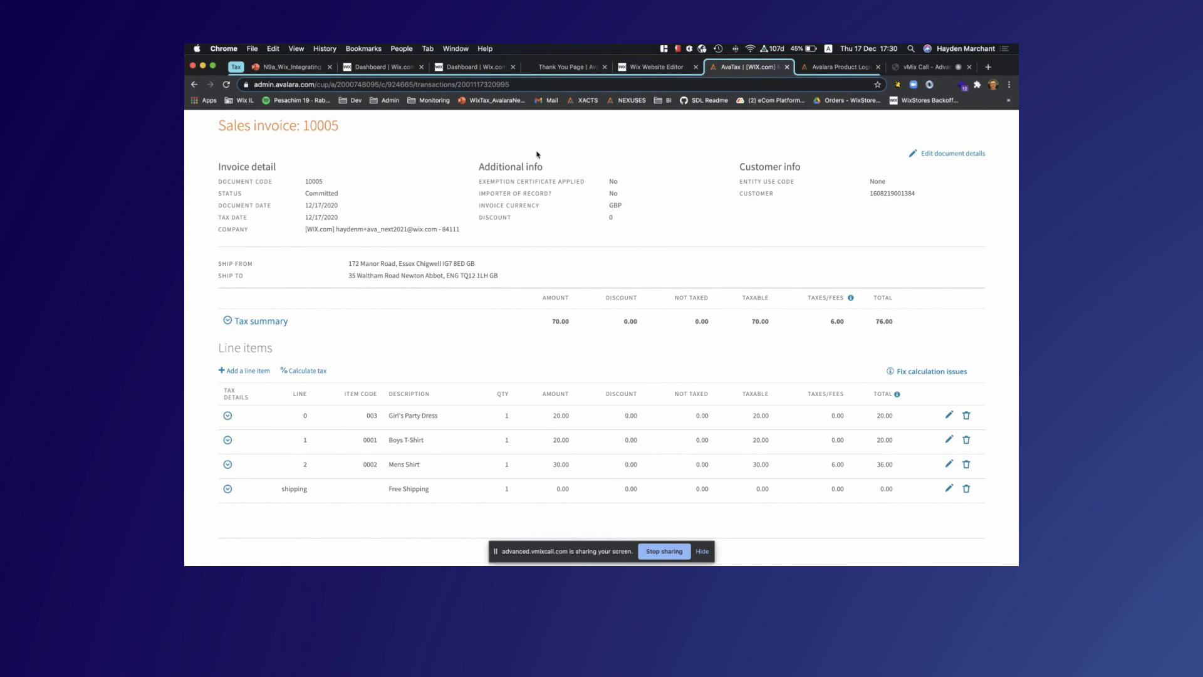
# Cancel the newest £76.00 Wix order with a partial refund of £35.00
pyautogui.click(471, 67)
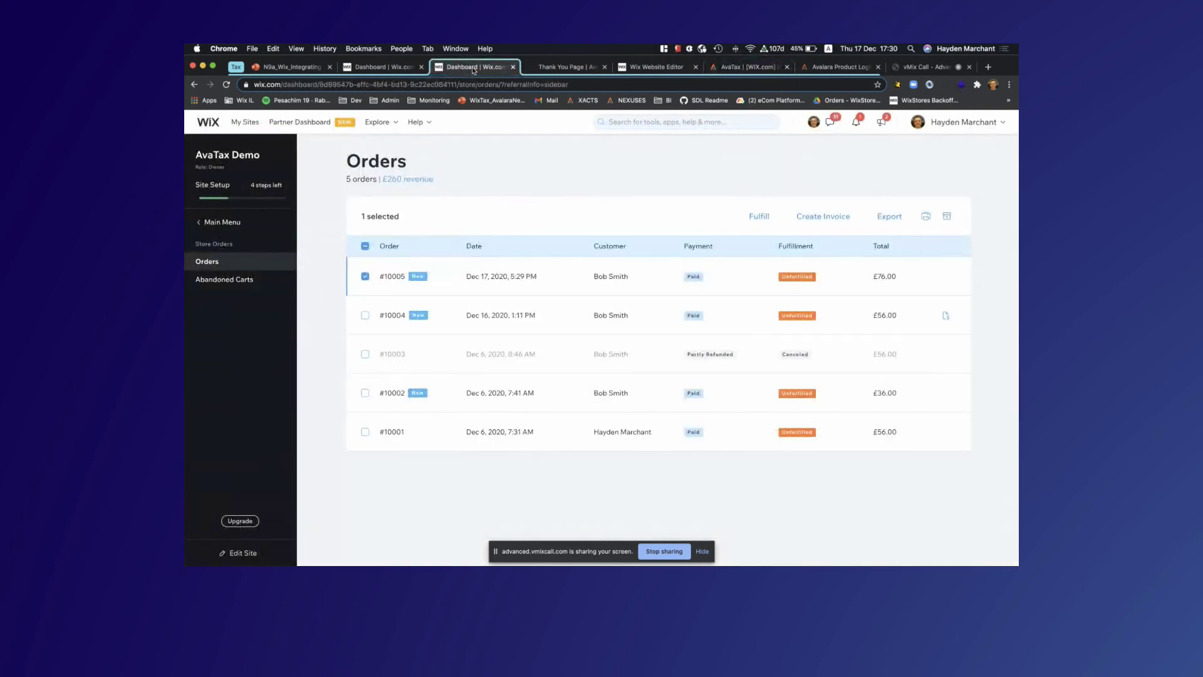
pyautogui.click(512, 277)
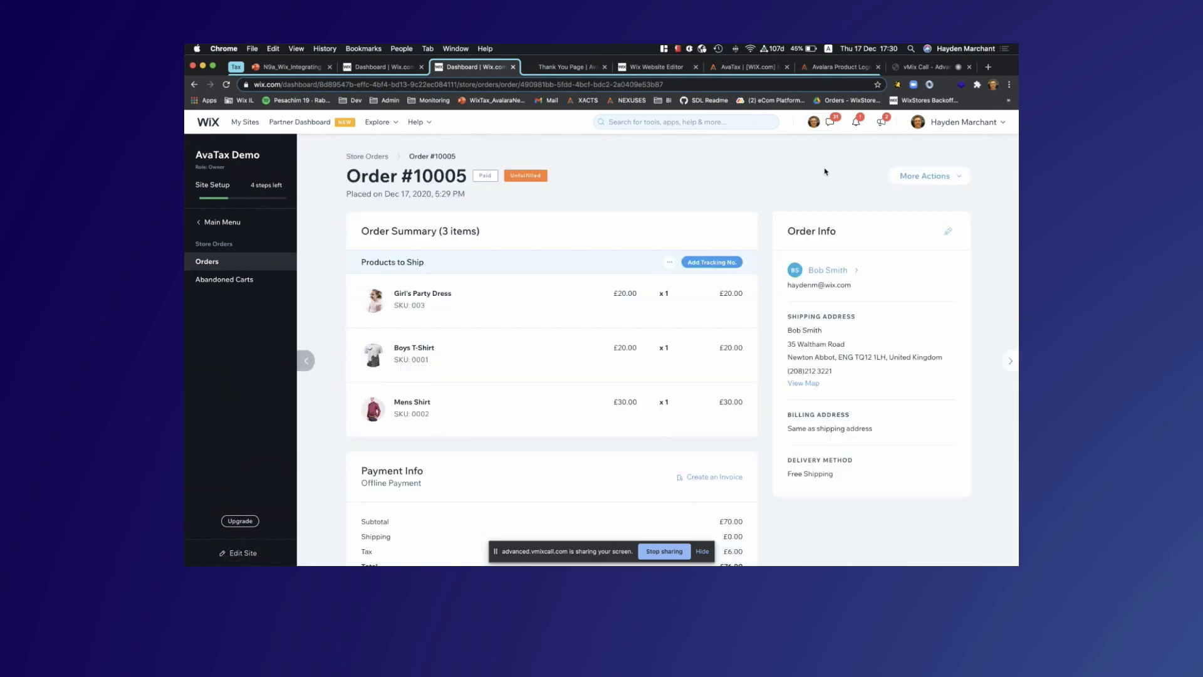
pyautogui.click(923, 174)
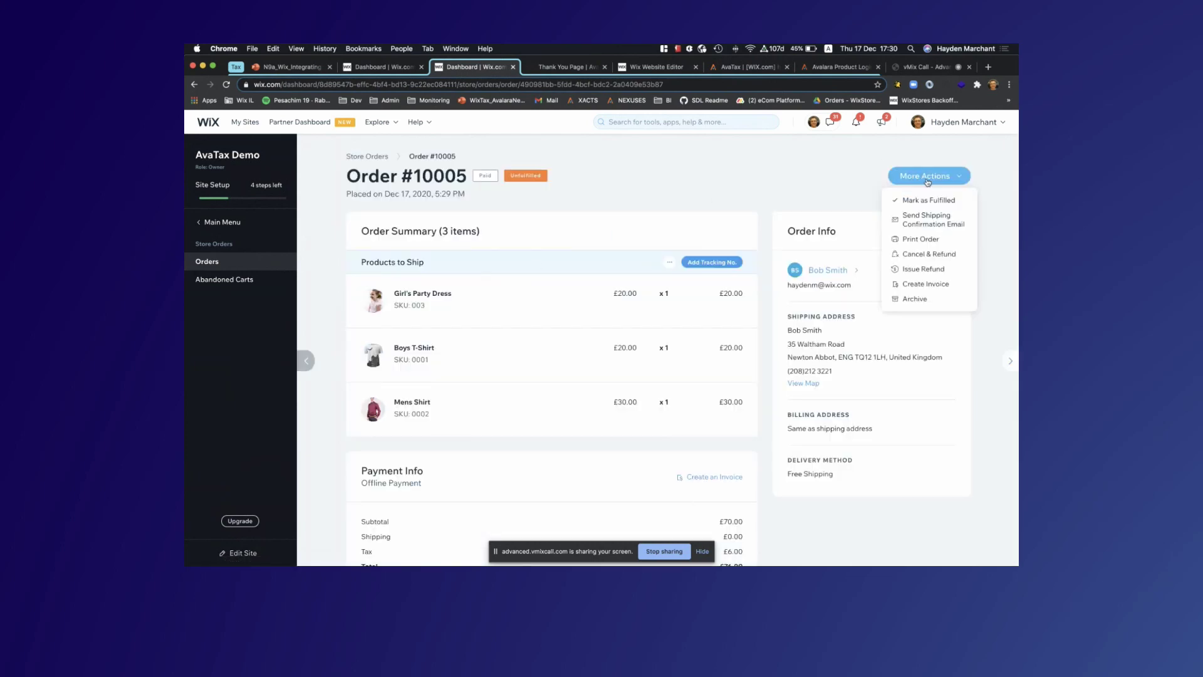
pyautogui.click(915, 254)
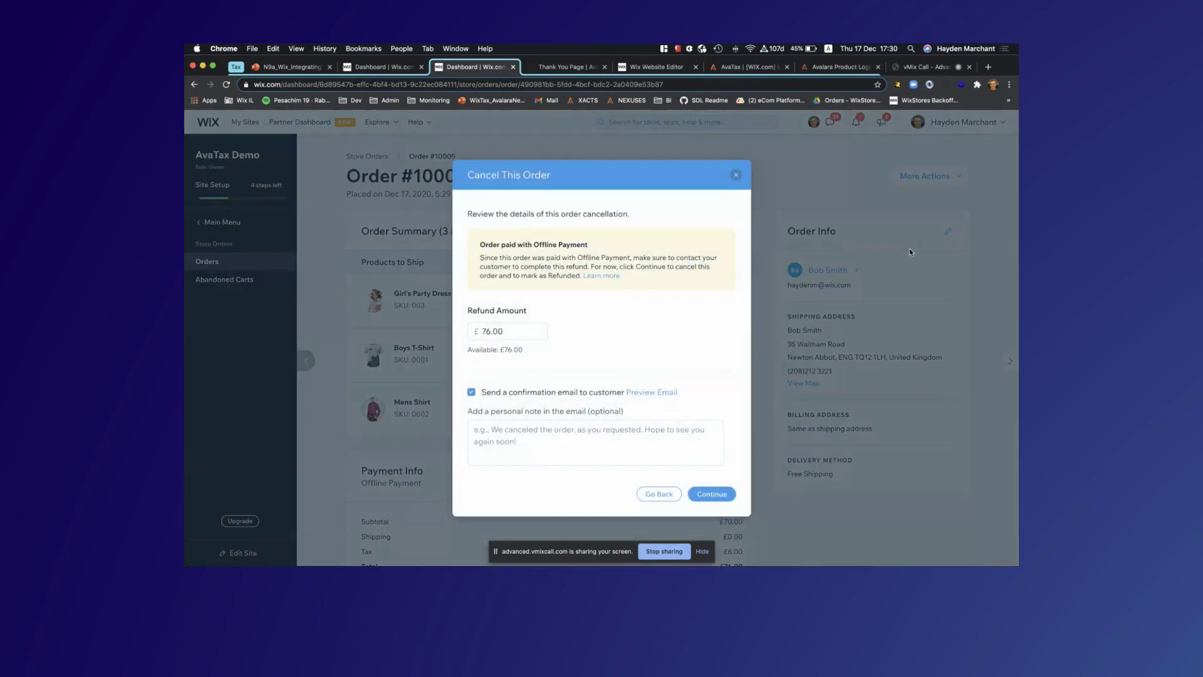
pyautogui.click(510, 329)
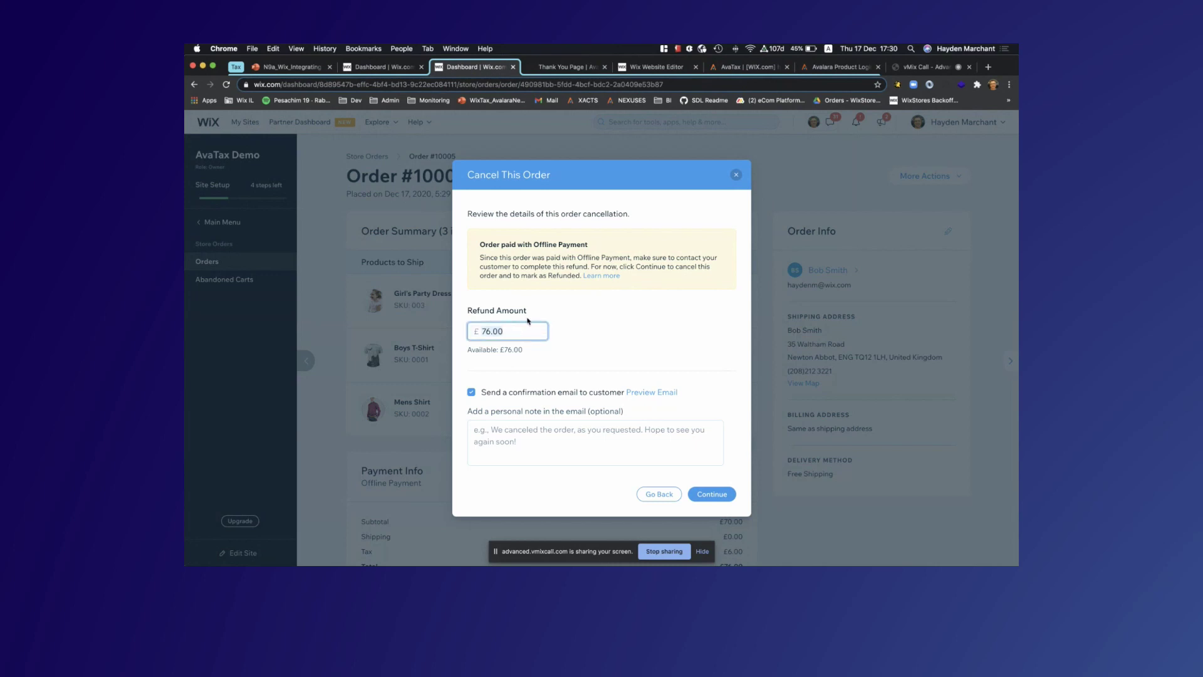
pyautogui.write('35')
pyautogui.click(713, 495)
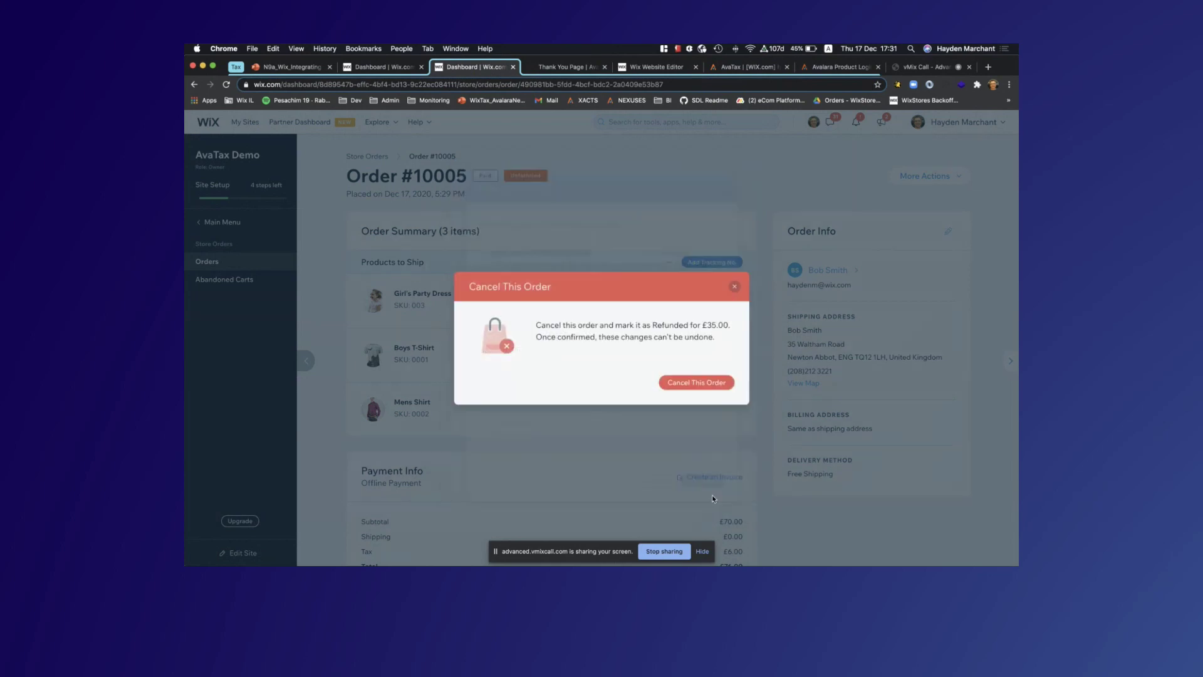
pyautogui.click(689, 385)
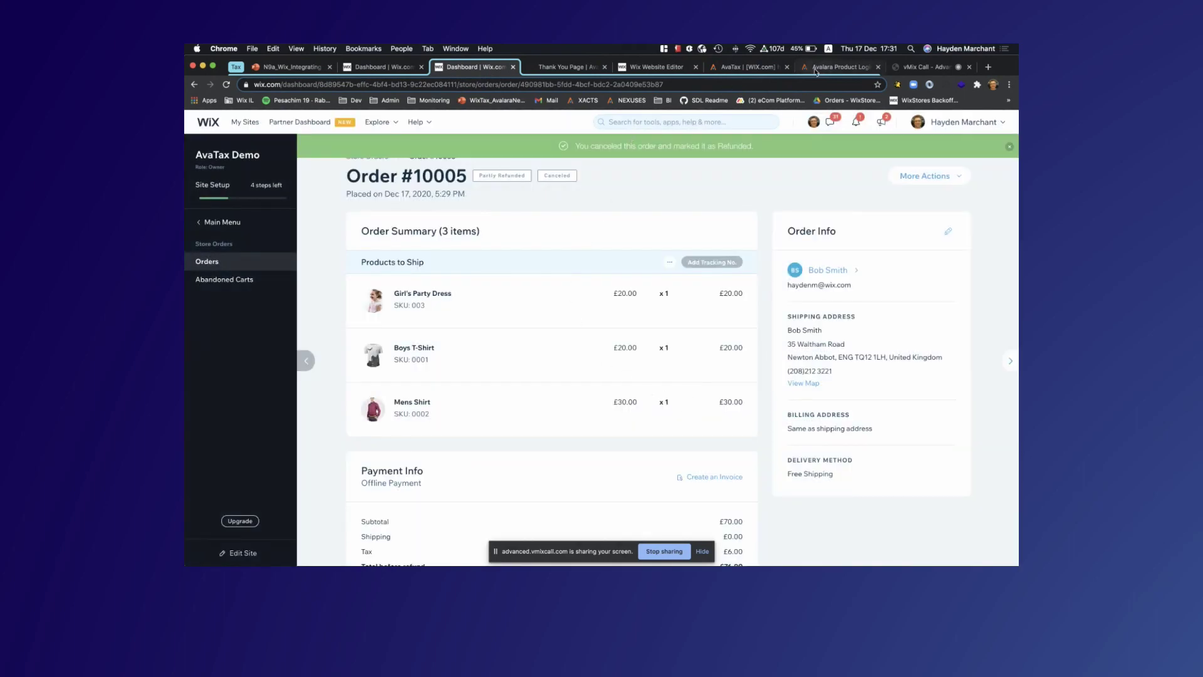
# Return from the AvaTax sales invoice to the transactions list to find the -35.00 refund
pyautogui.click(745, 67)
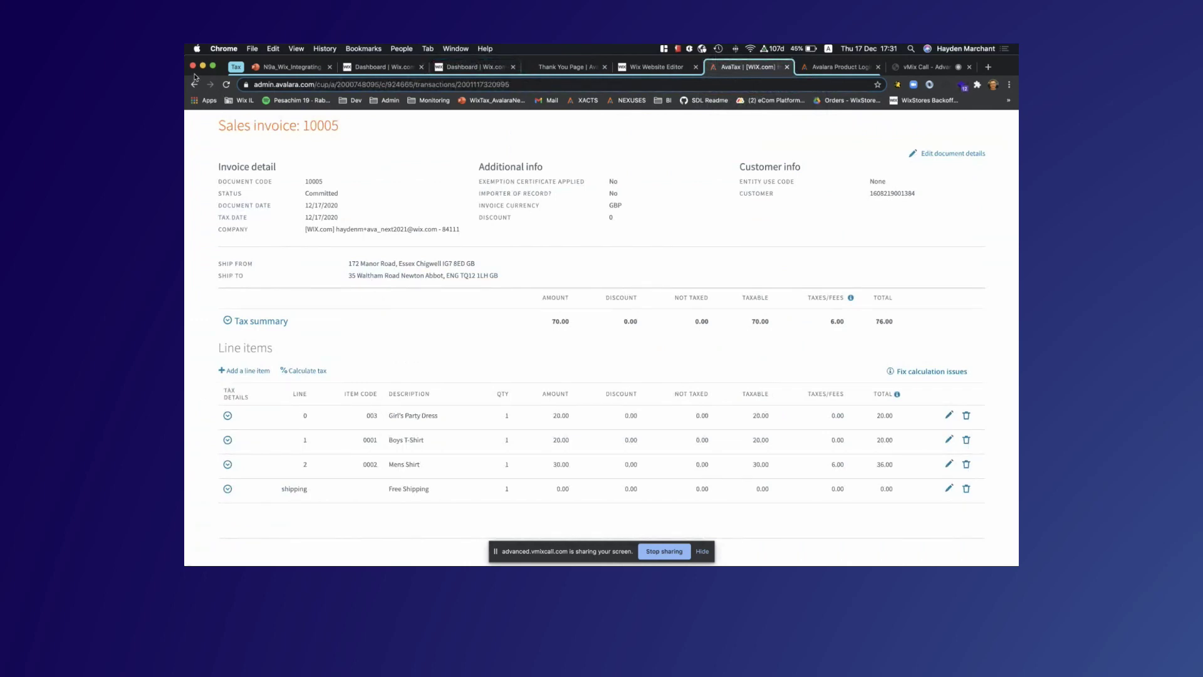
pyautogui.scroll(2, 229, 126)
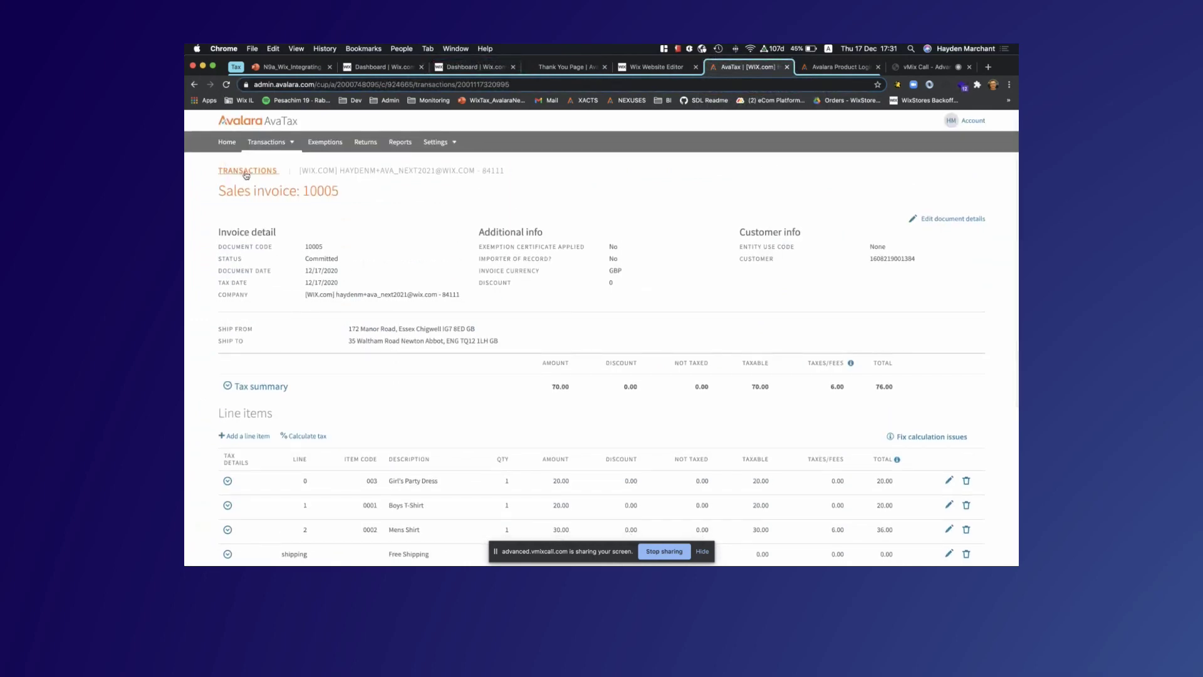
pyautogui.click(245, 174)
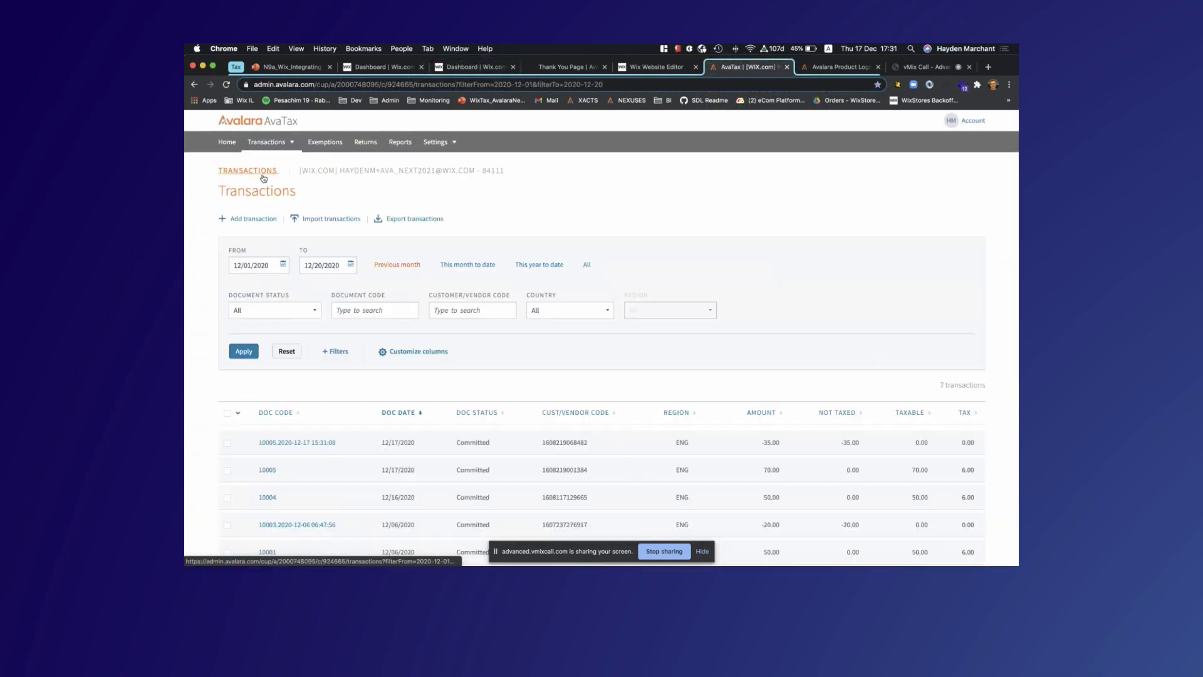